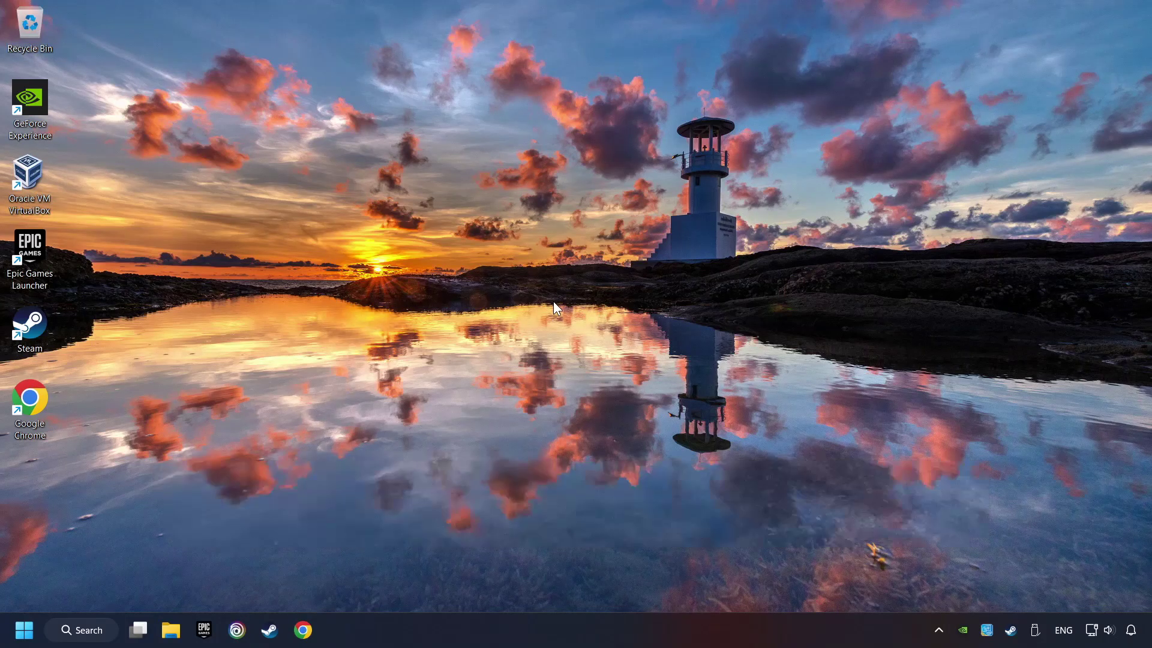
Step: Search Windows for 'device manager'
click(96, 632)
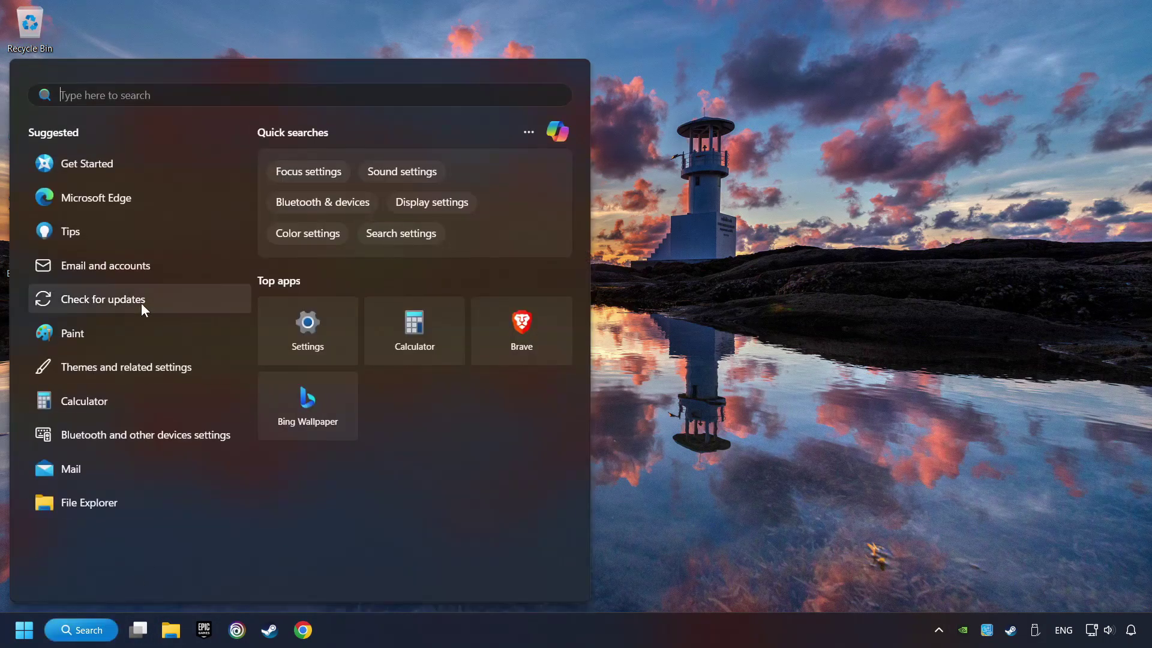
text(dev)
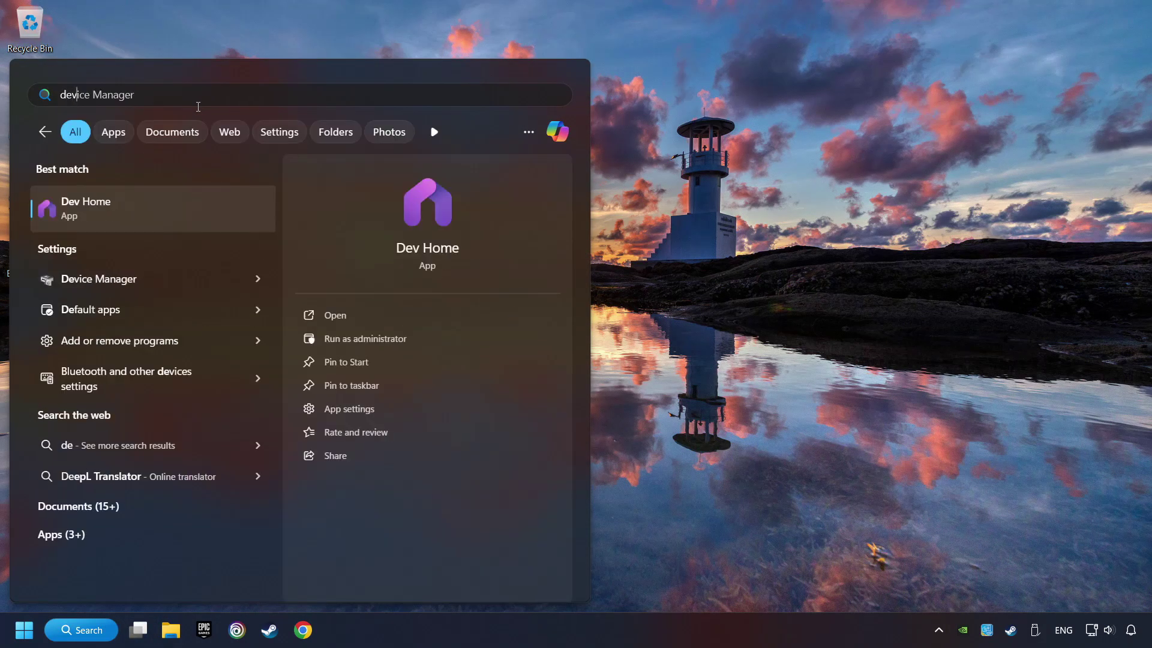
text(ice manager)
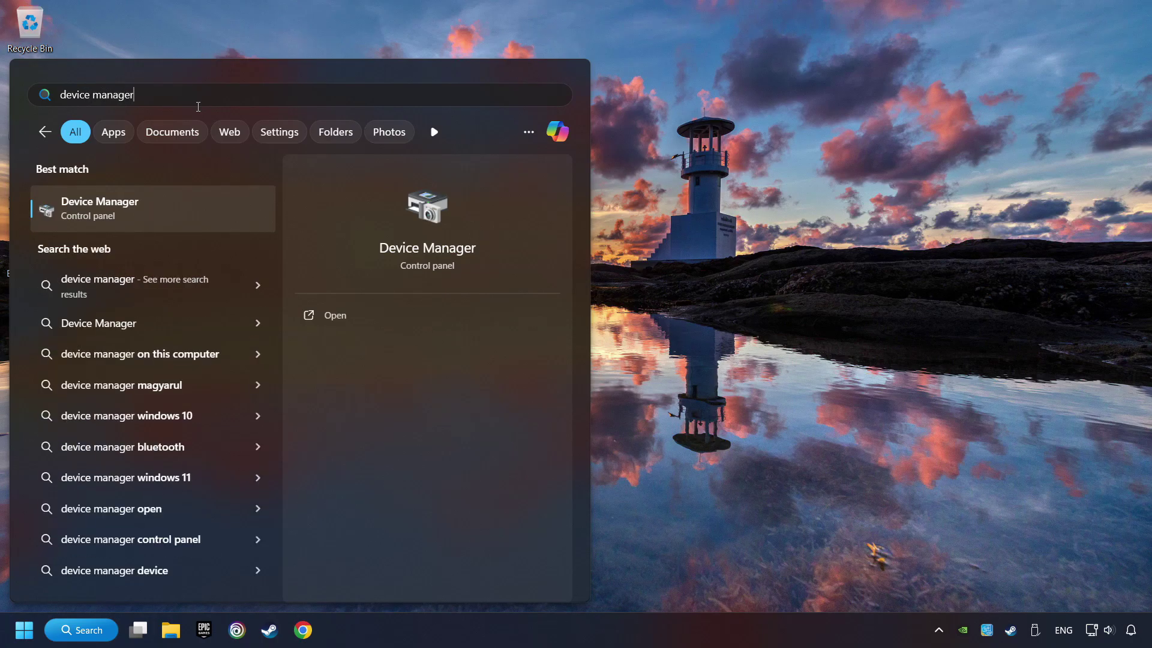
Step: Run an automatic driver search for the NVIDIA GeForce GTX 1050 Ti, which is already current, then close Device Manager
click(215, 210)
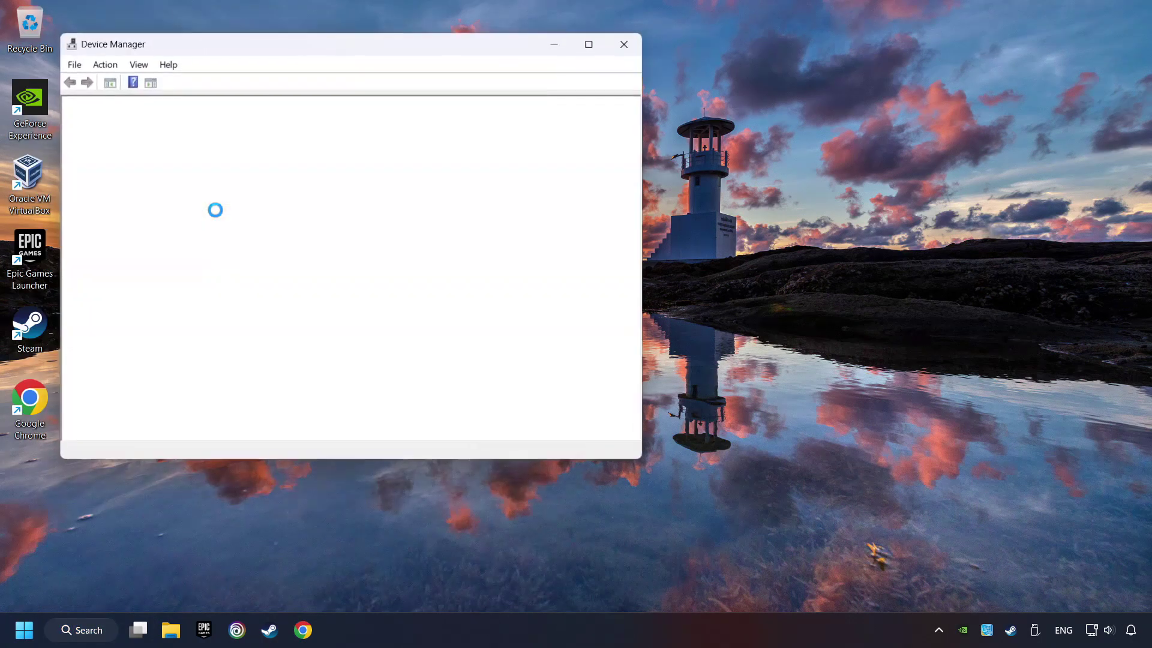
drag(251, 46, 454, 113)
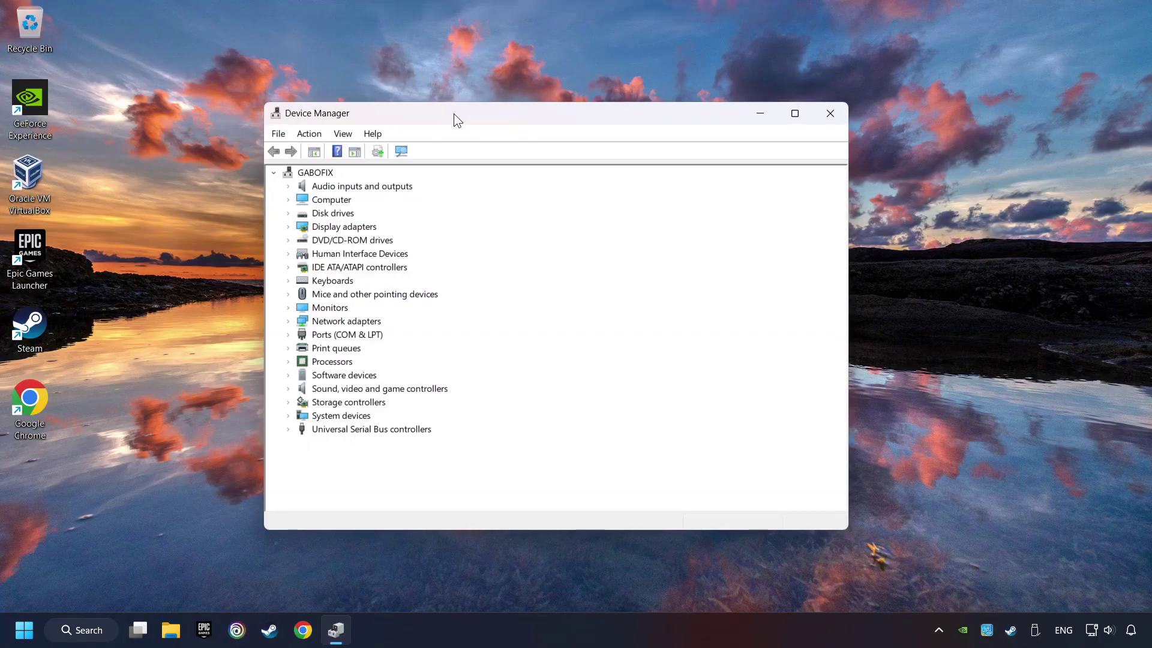
click(292, 229)
click(287, 227)
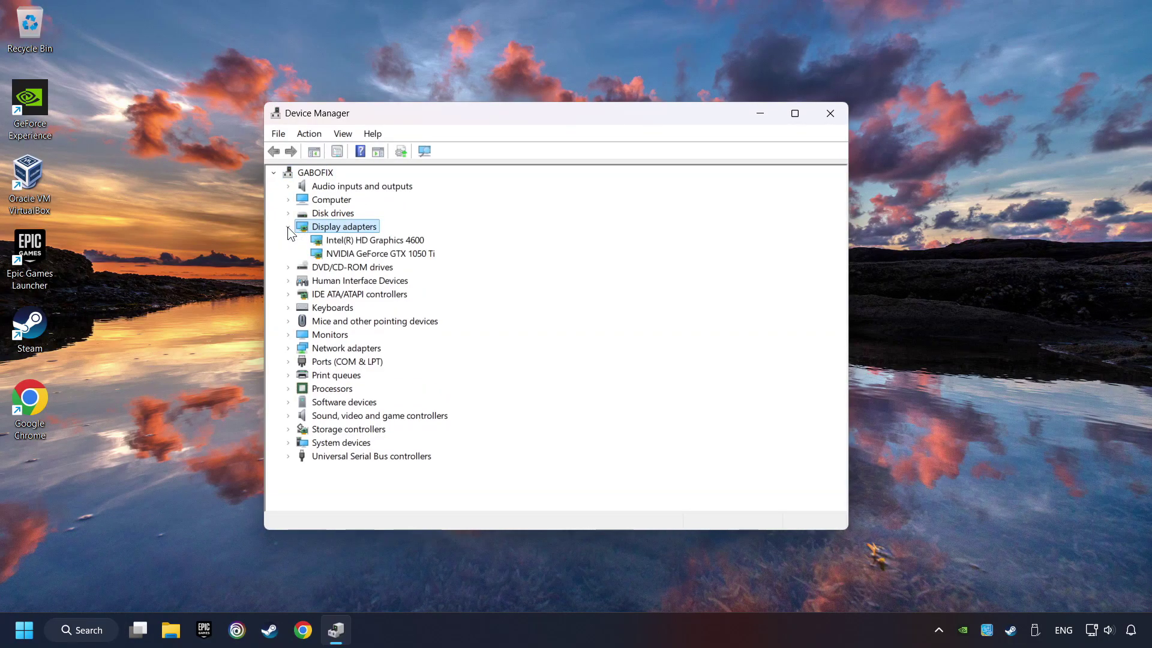
click(336, 254)
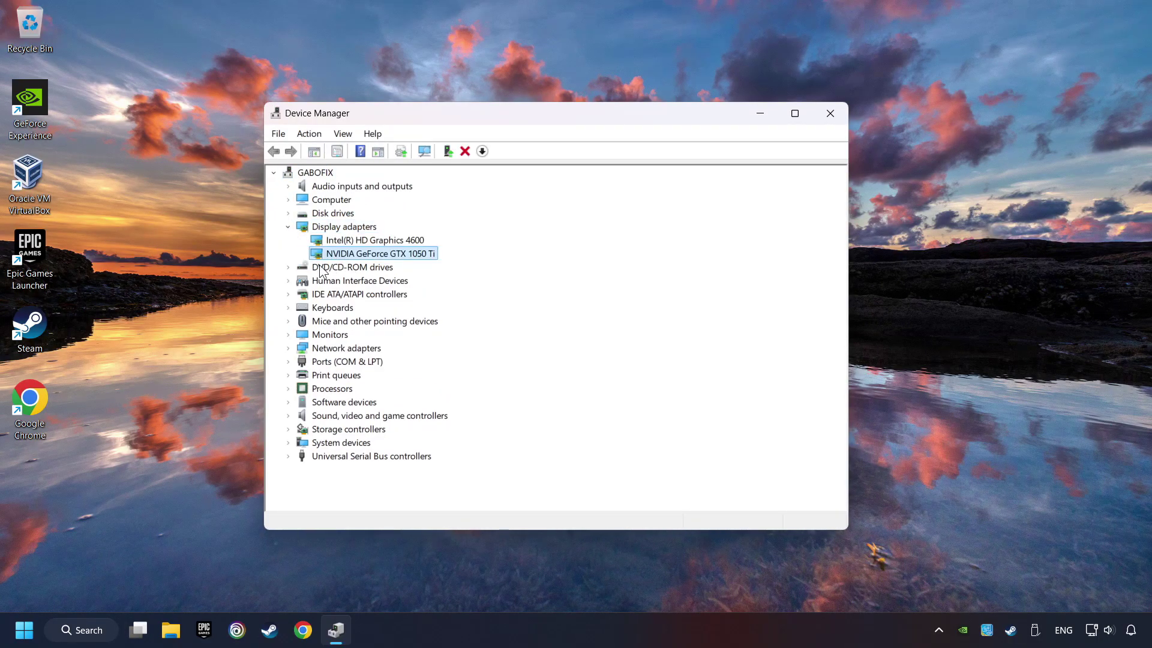
right_click(370, 256)
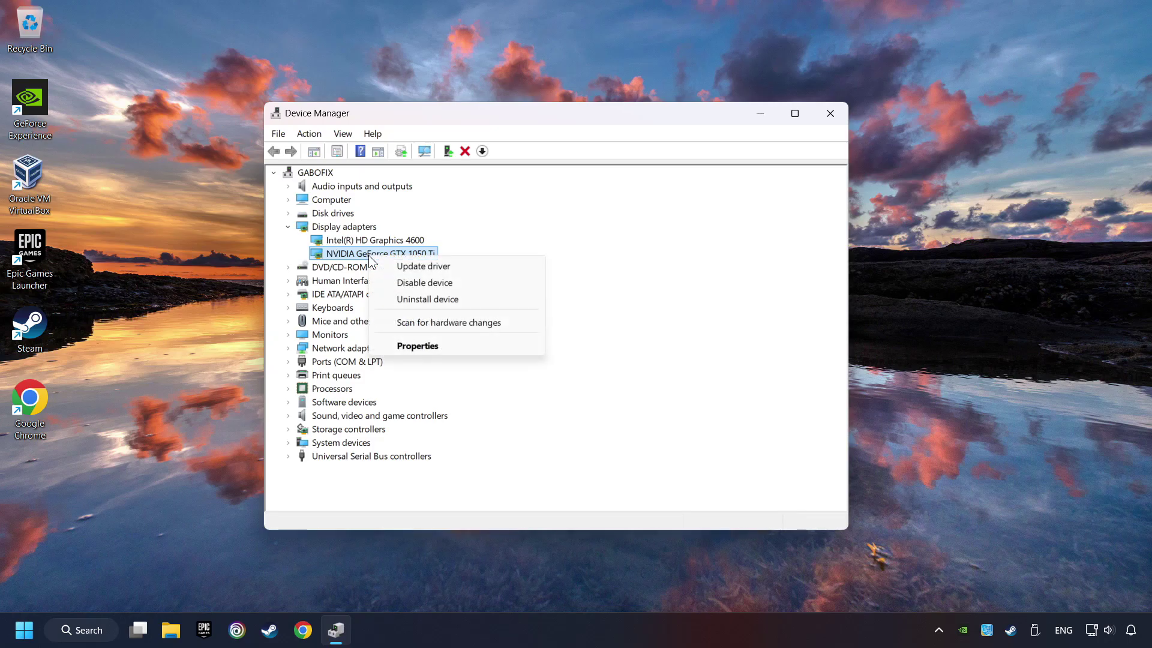
click(460, 266)
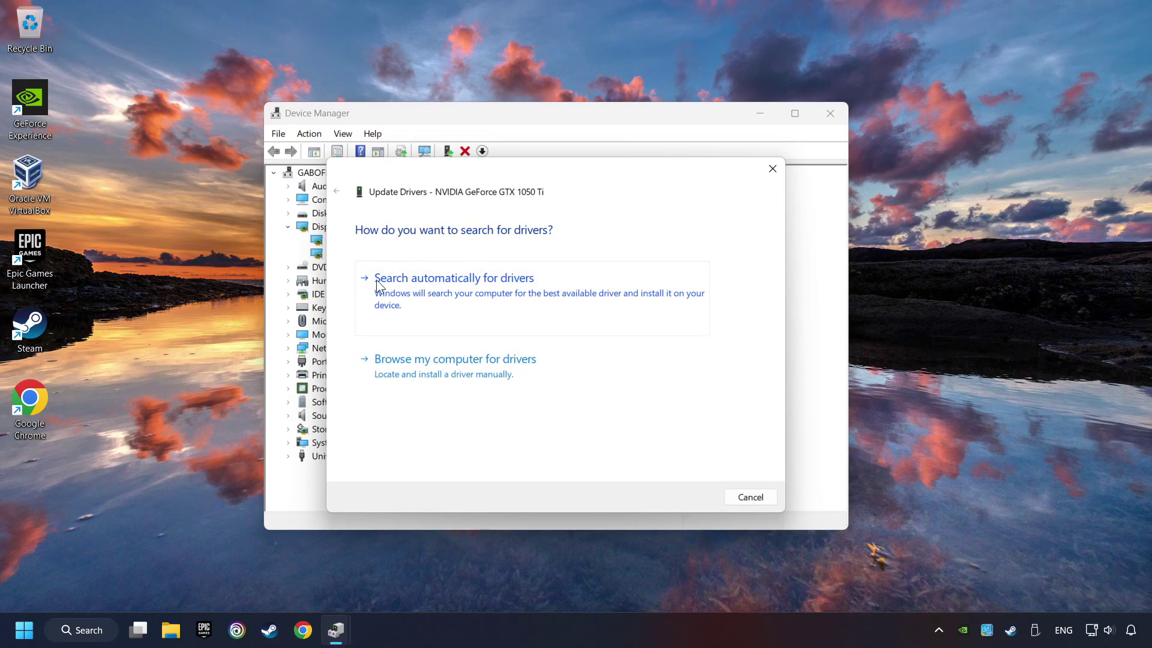
click(480, 284)
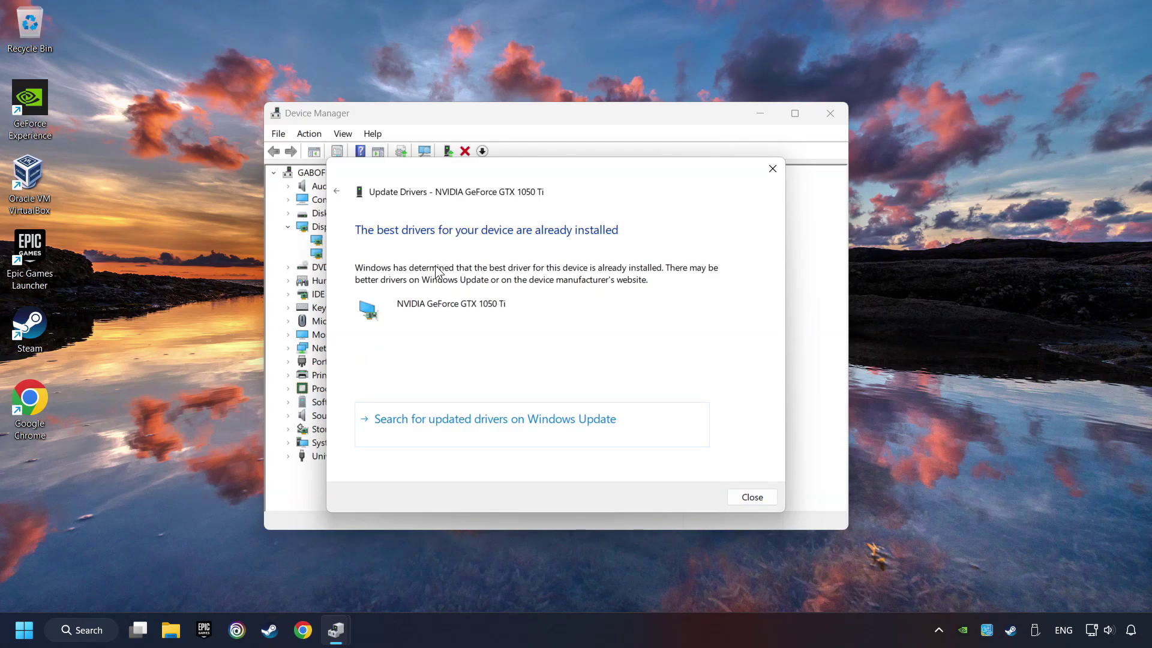
click(751, 498)
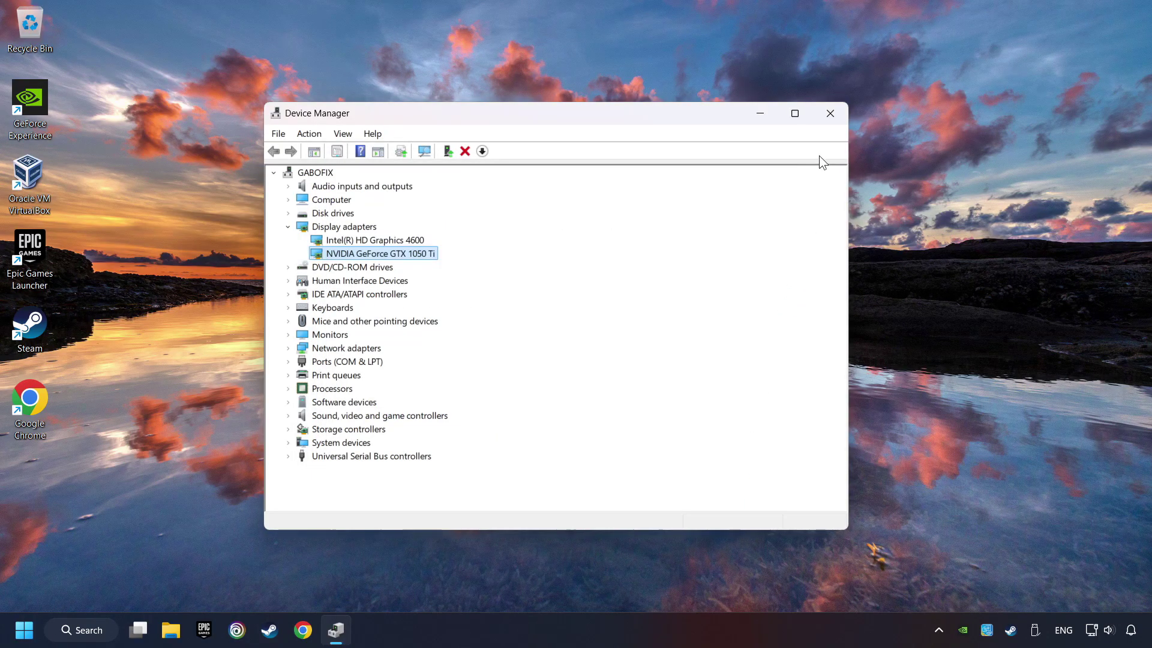
click(831, 114)
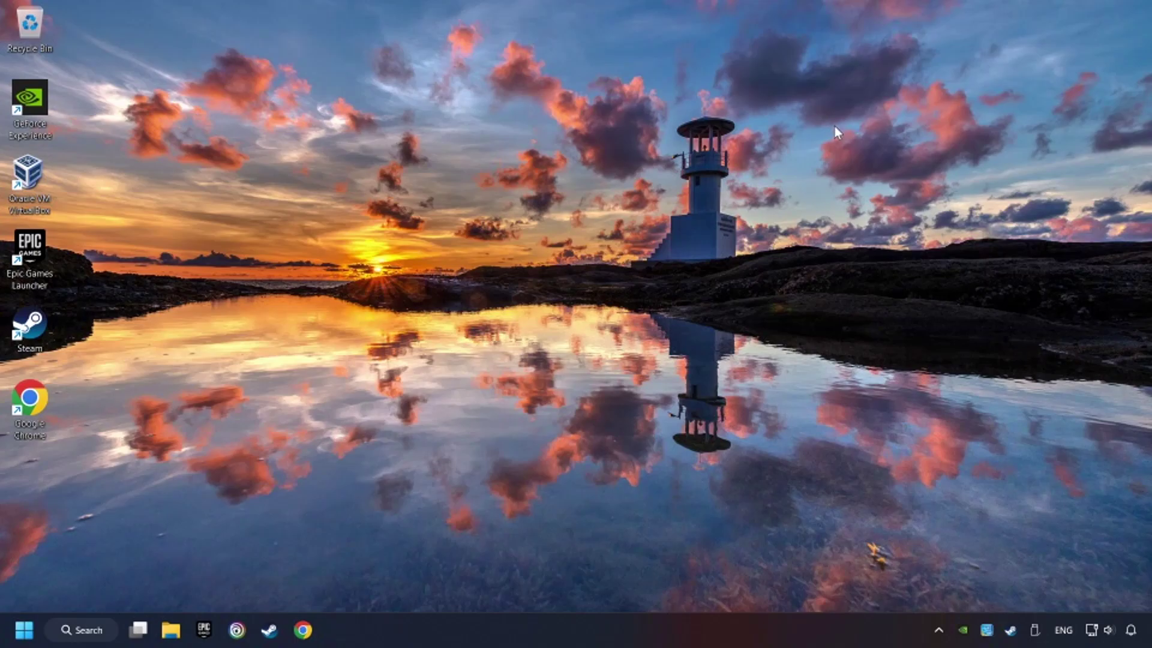
Step: Launch Chrome and search Google for 'nvidia geforce driver download'
click(303, 630)
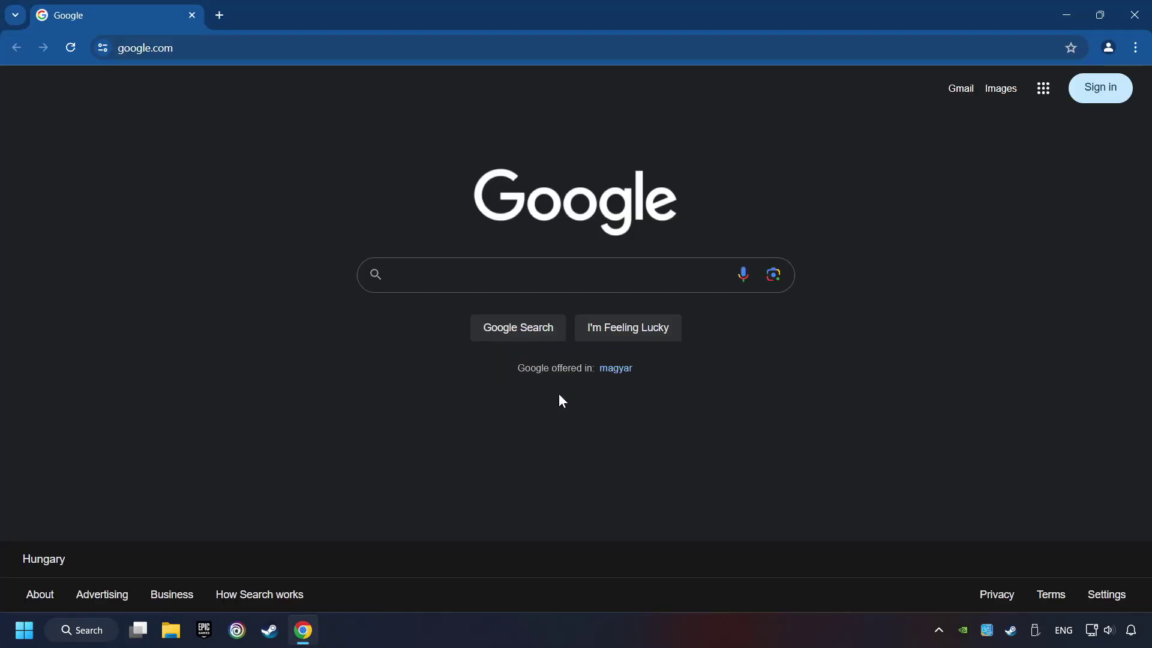
text(nvid)
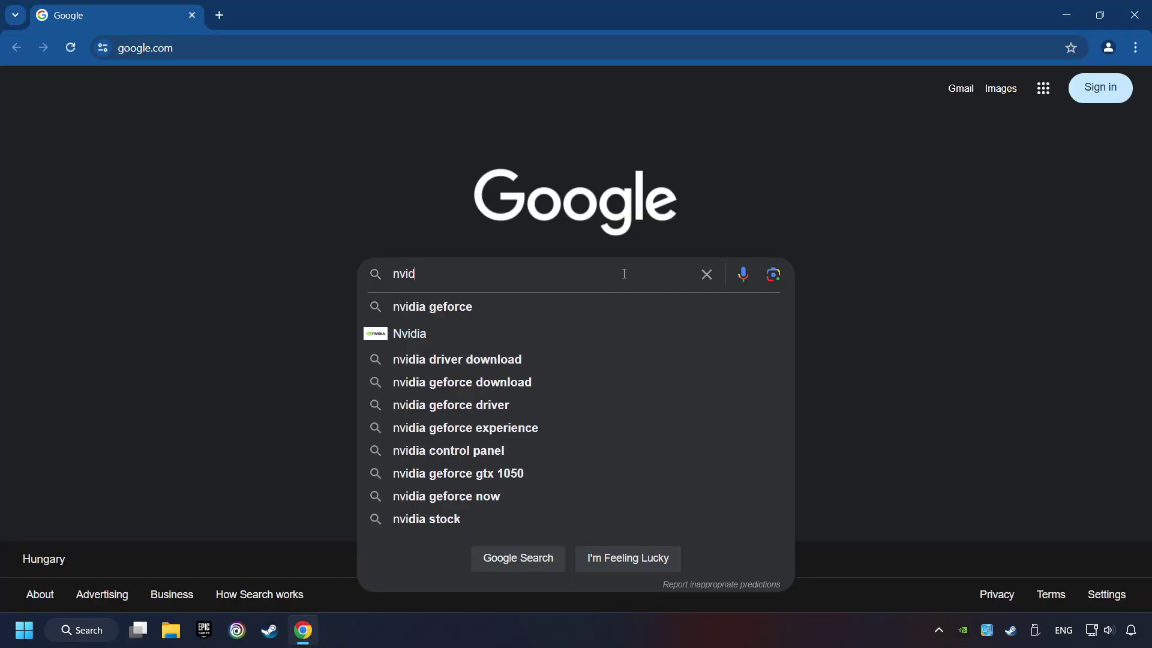
text(ia geforc)
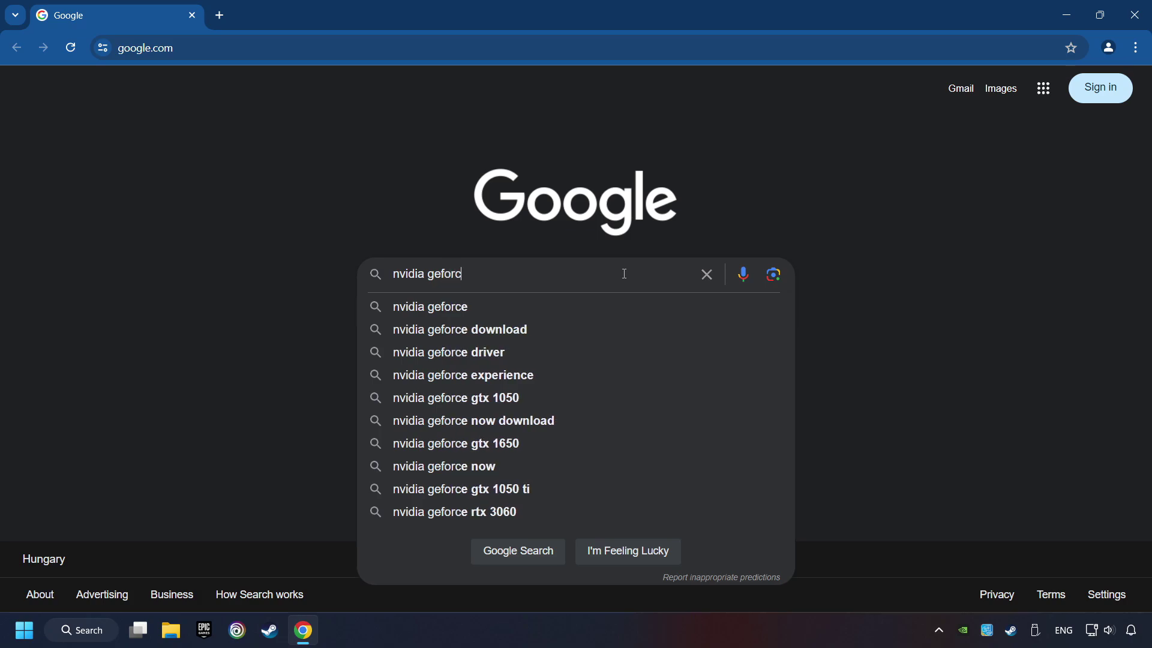
text(e drive)
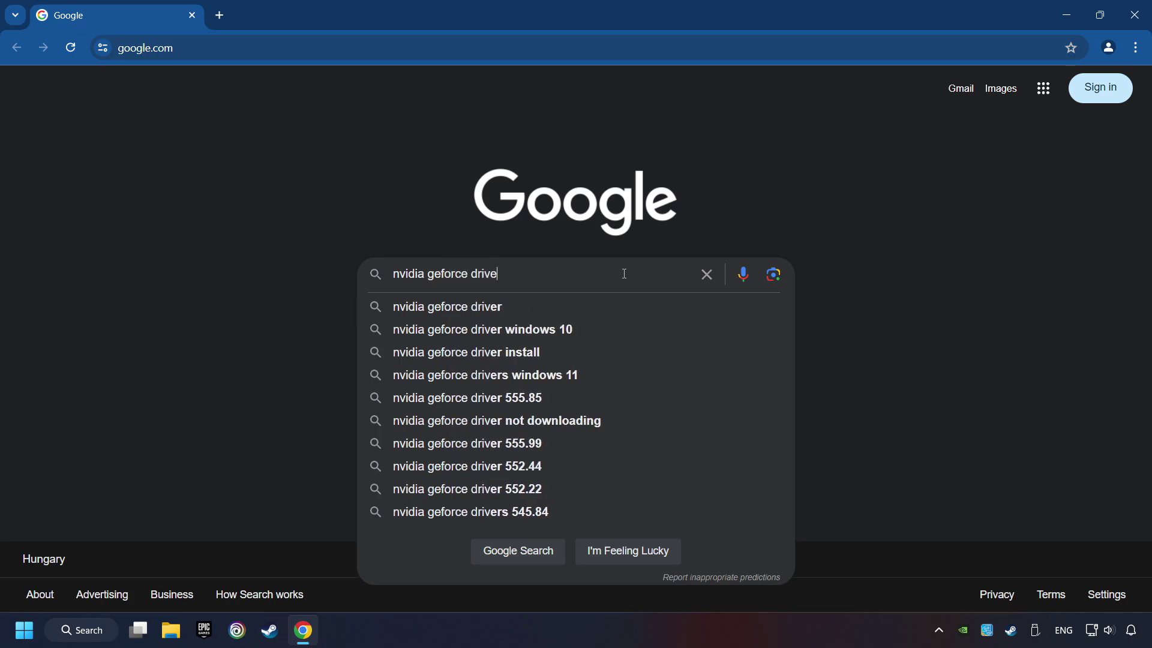
text(r download)
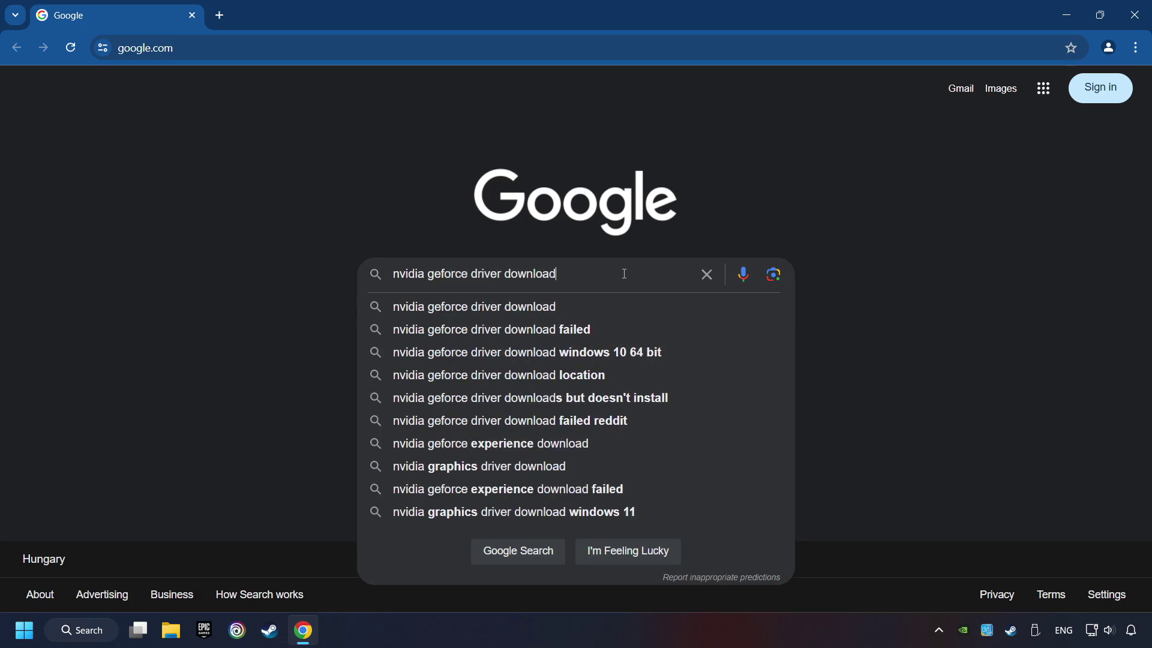
key(Return)
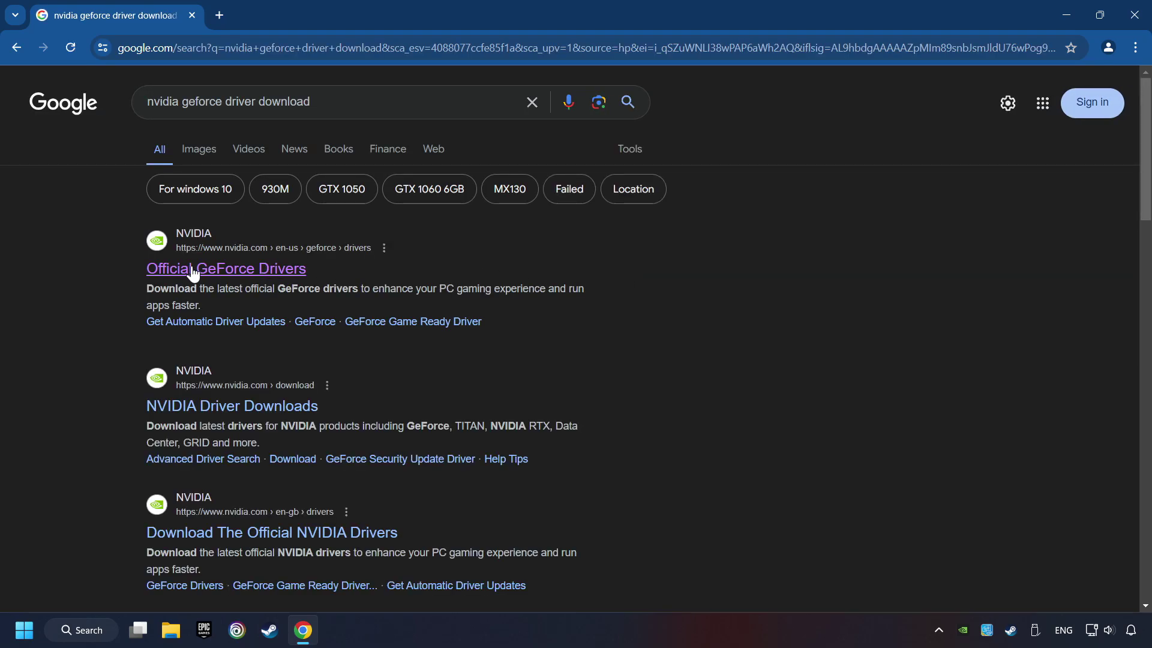
Step: Download GeForce_Experience_v3.28.0.417.exe from the Official GeForce Drivers page, run it, and close Chrome
click(242, 270)
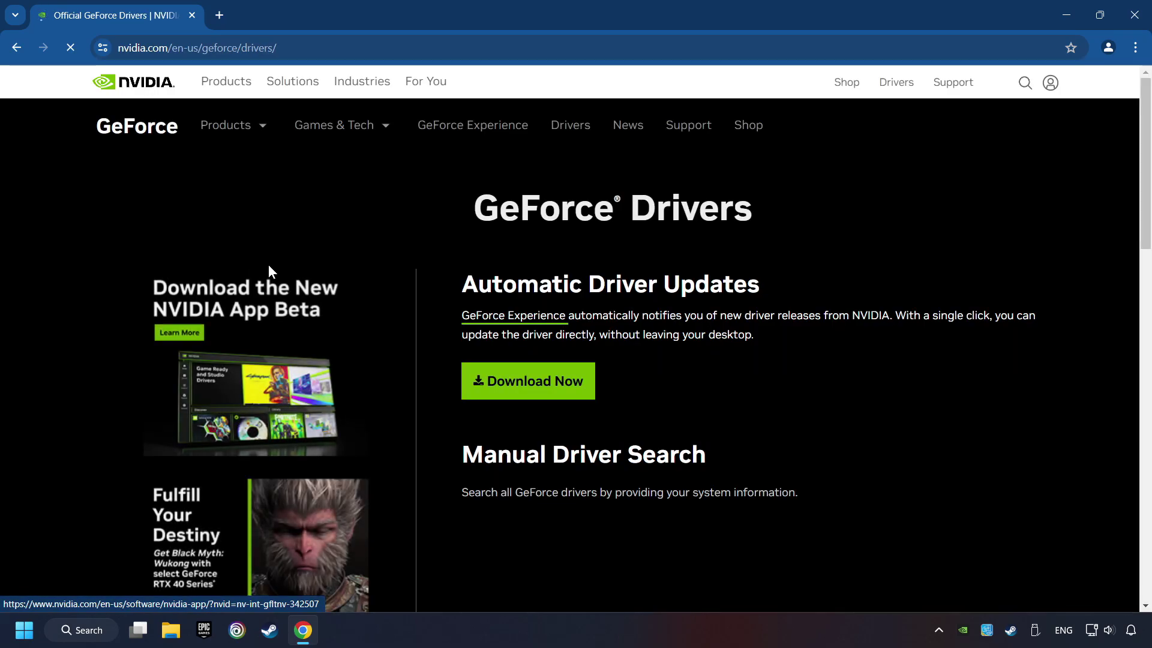
click(539, 389)
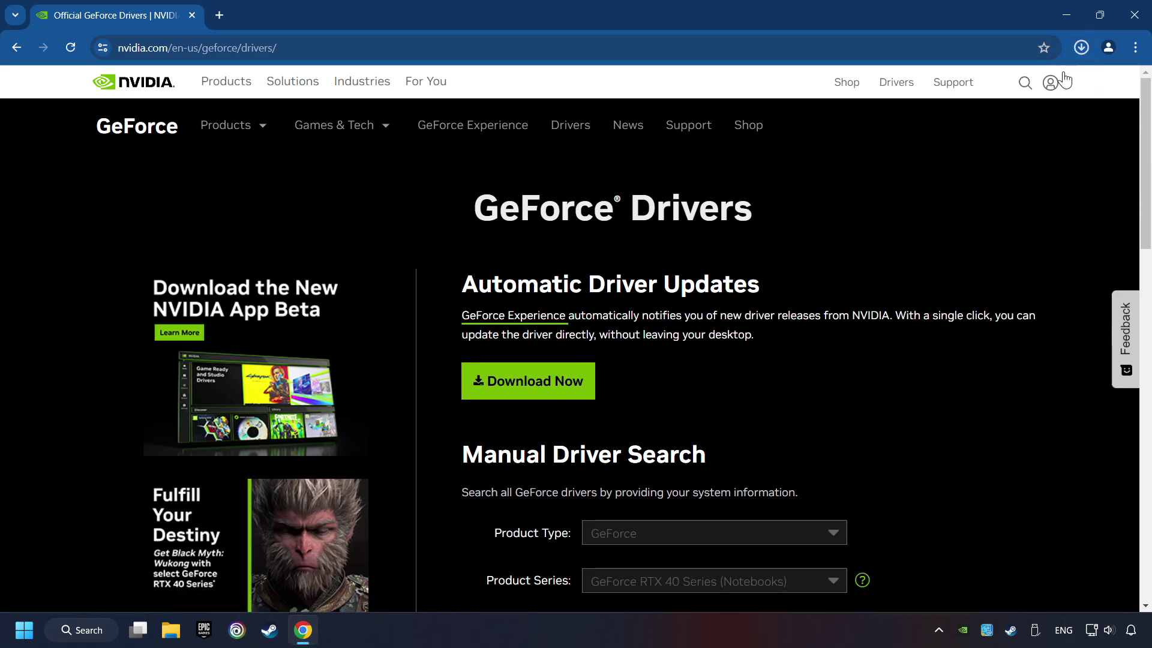
click(1081, 48)
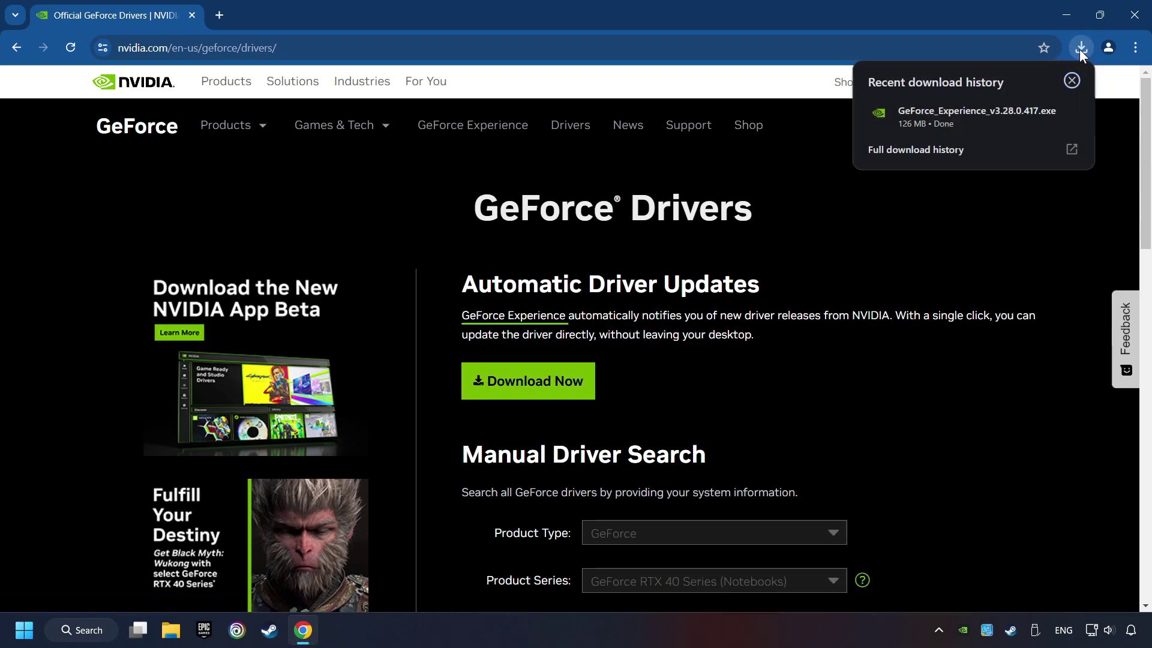
click(974, 117)
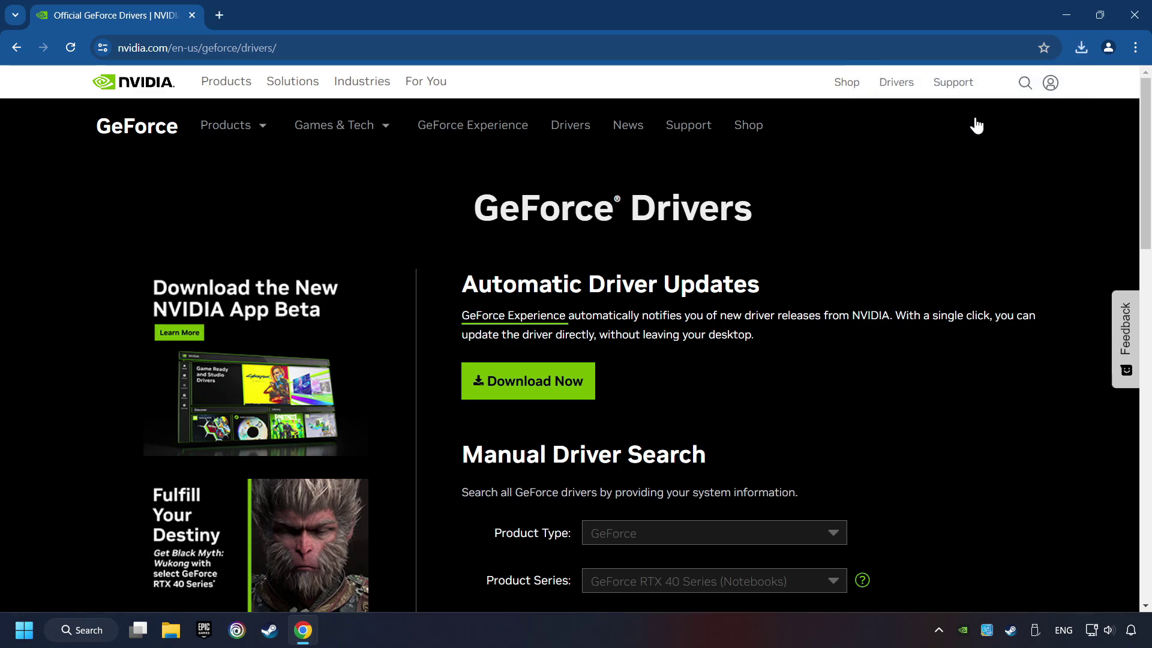
click(1131, 17)
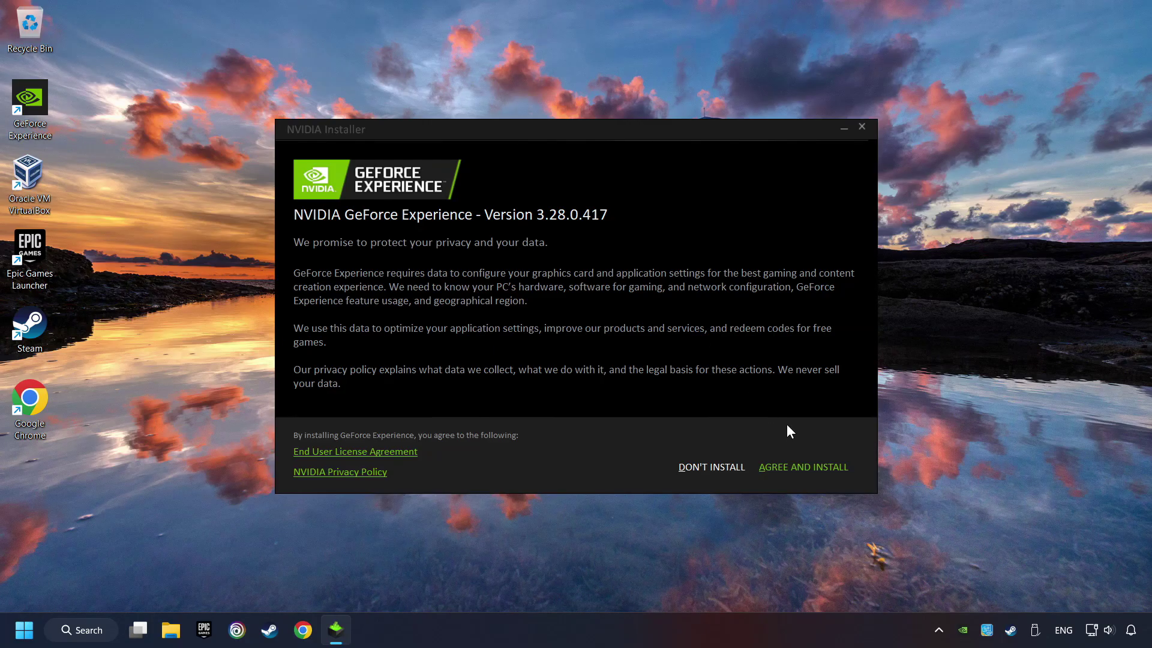
Step: Agree to the terms and install NVIDIA GeForce Experience 3.28.0.417
click(818, 466)
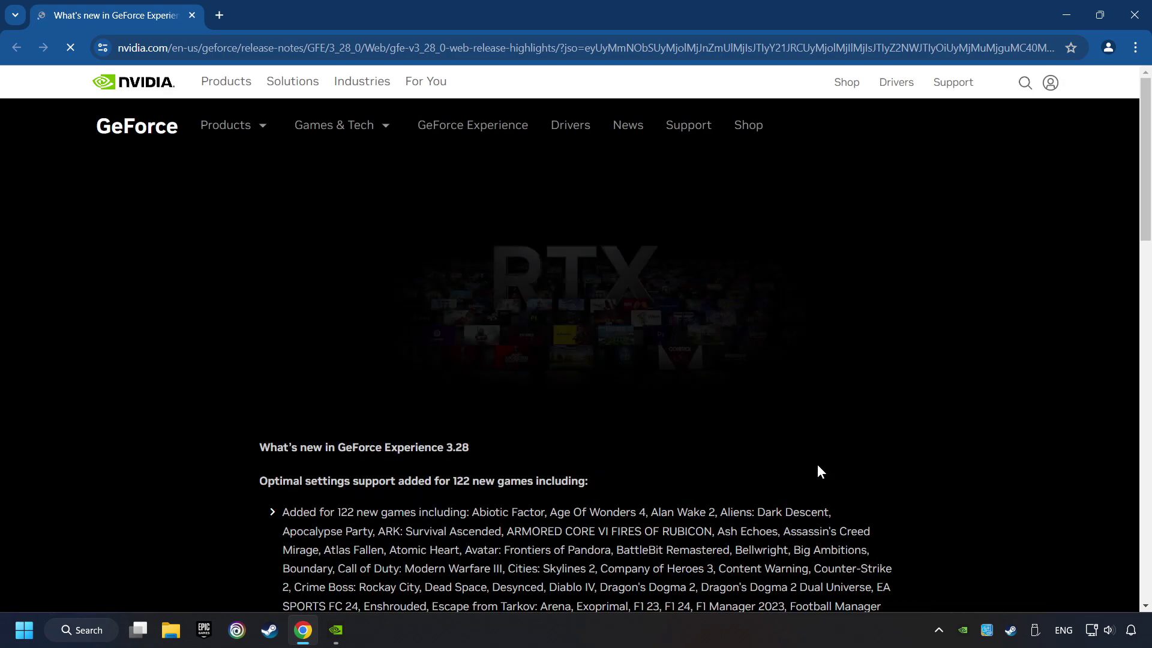
Step: Close the release notes, check for driver updates confirming Game Ready 556.12 is latest, and exit GeForce Experience
click(1134, 15)
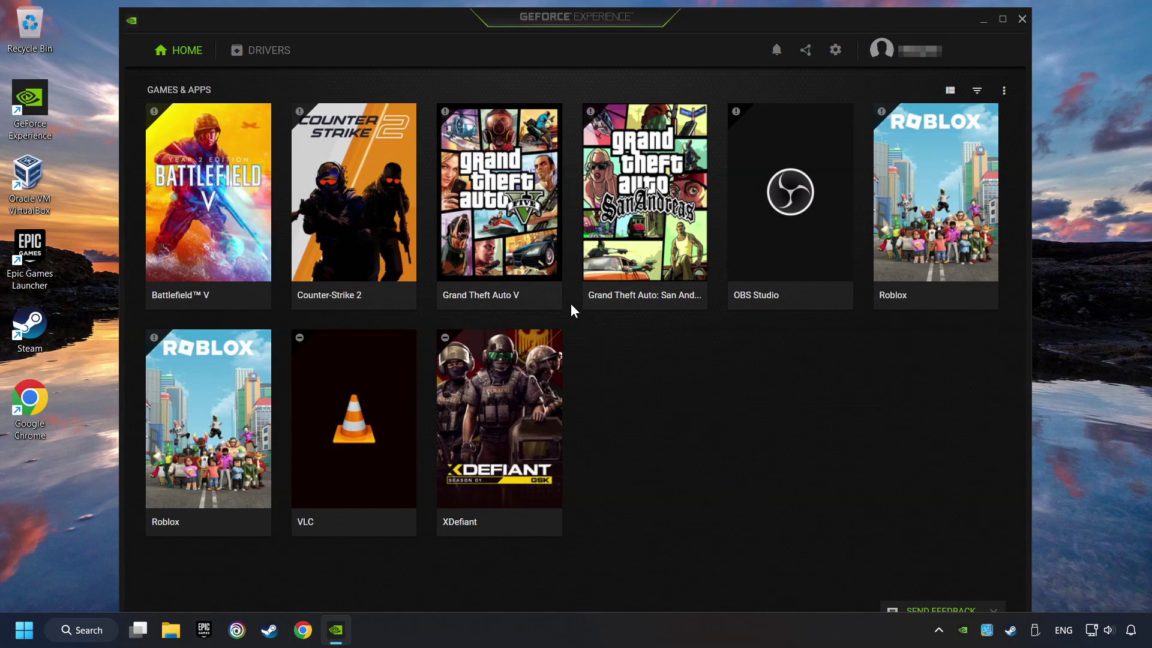
click(267, 53)
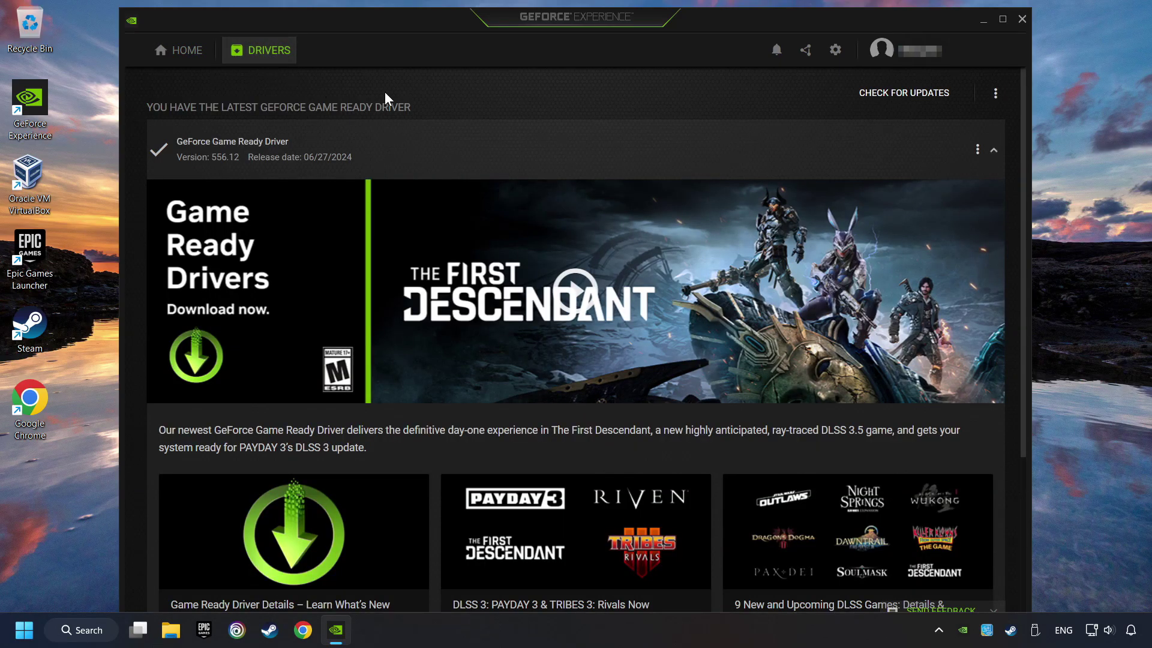
click(917, 105)
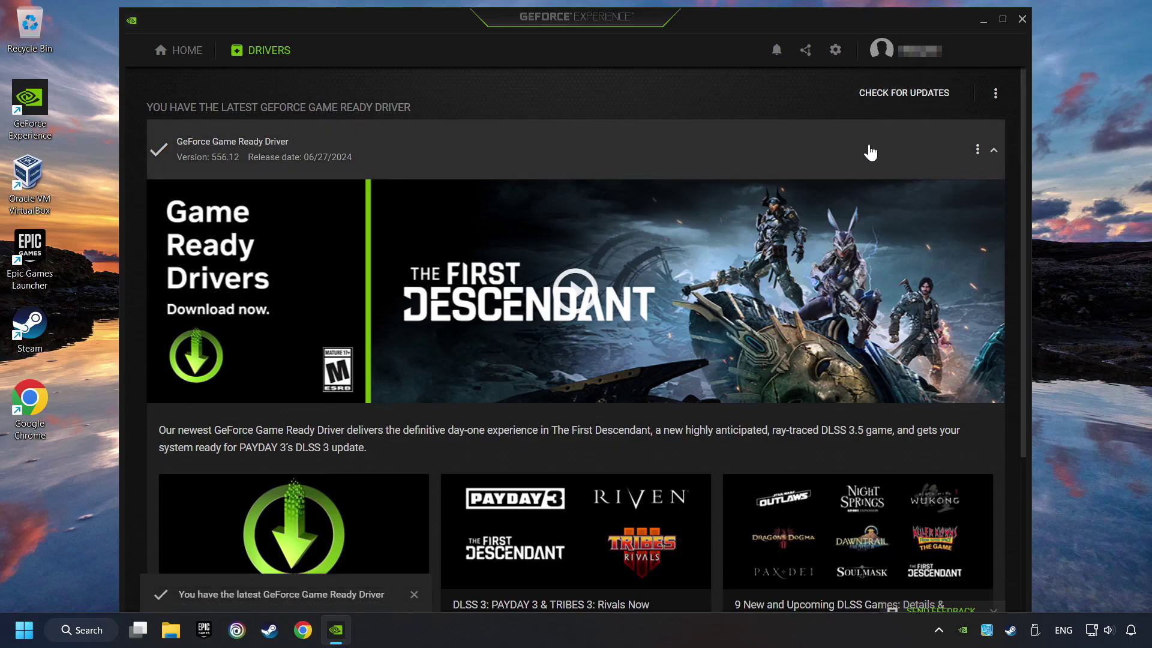
click(1021, 19)
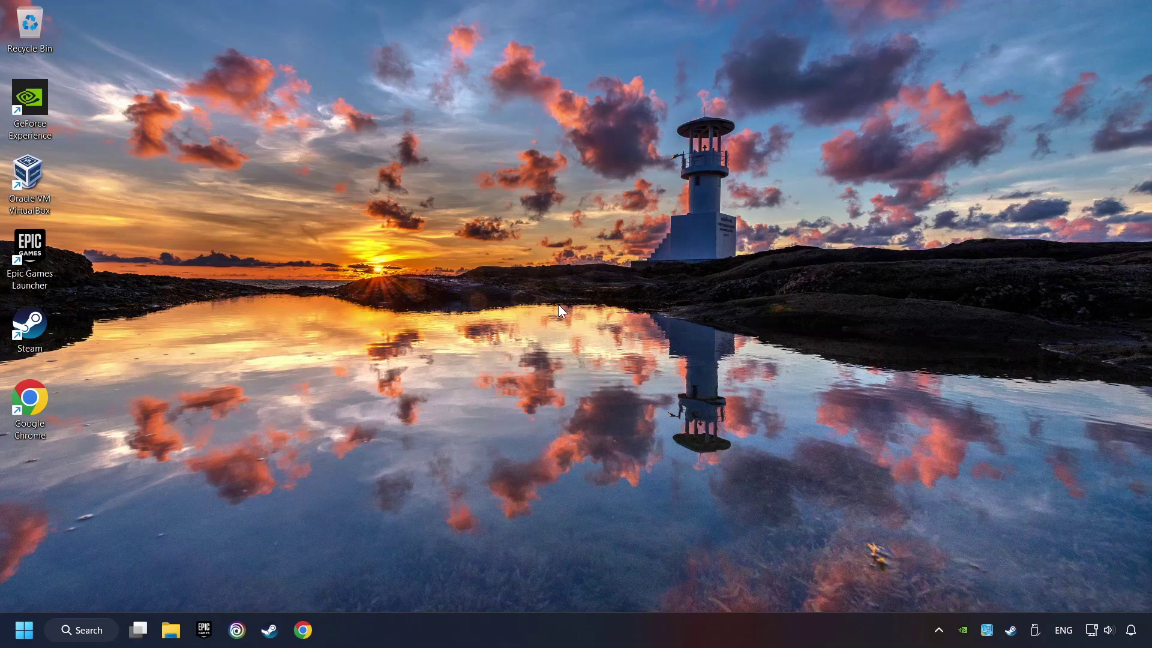
Step: Search Windows for 'graphics settings'
click(93, 625)
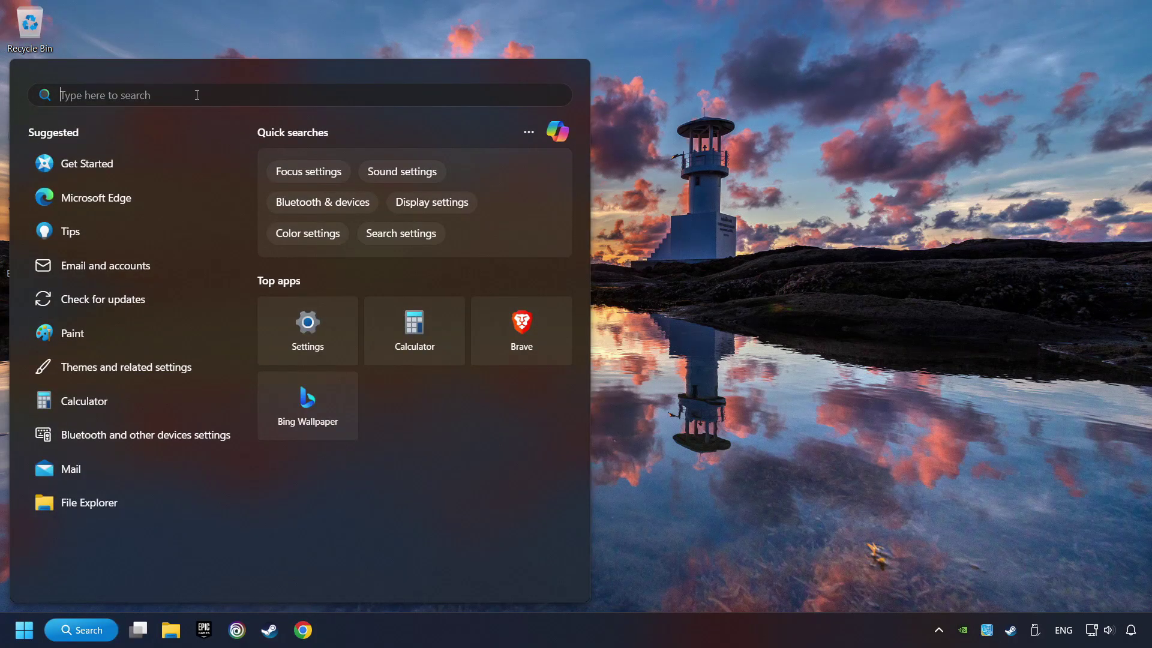
text(graphics s)
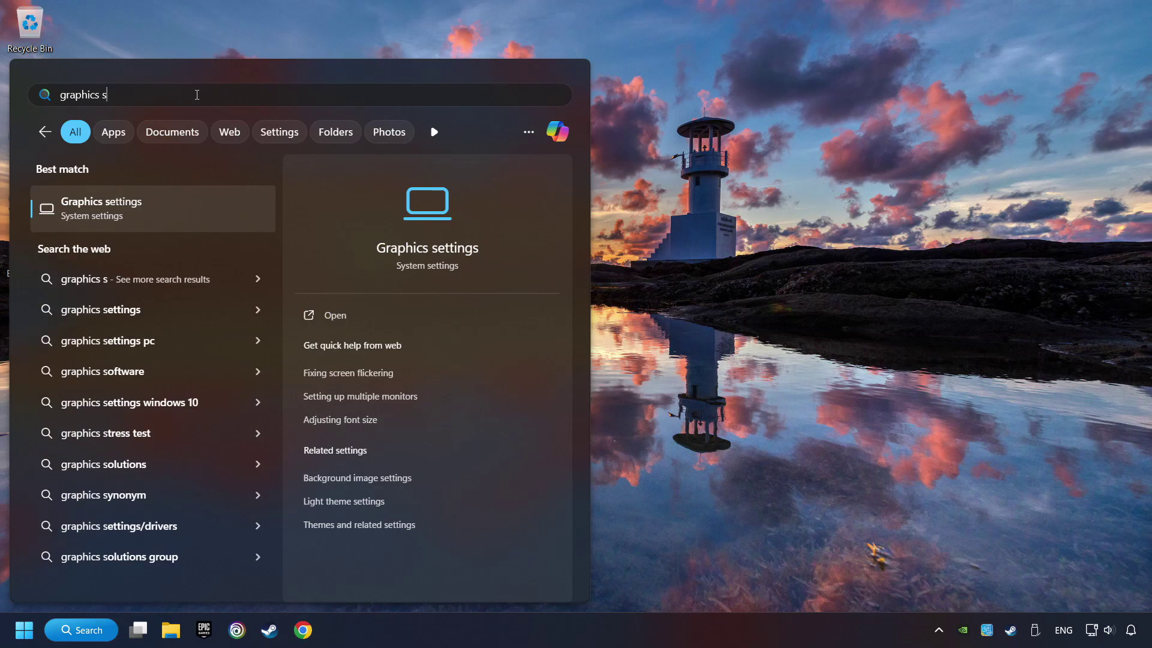
text(ettings)
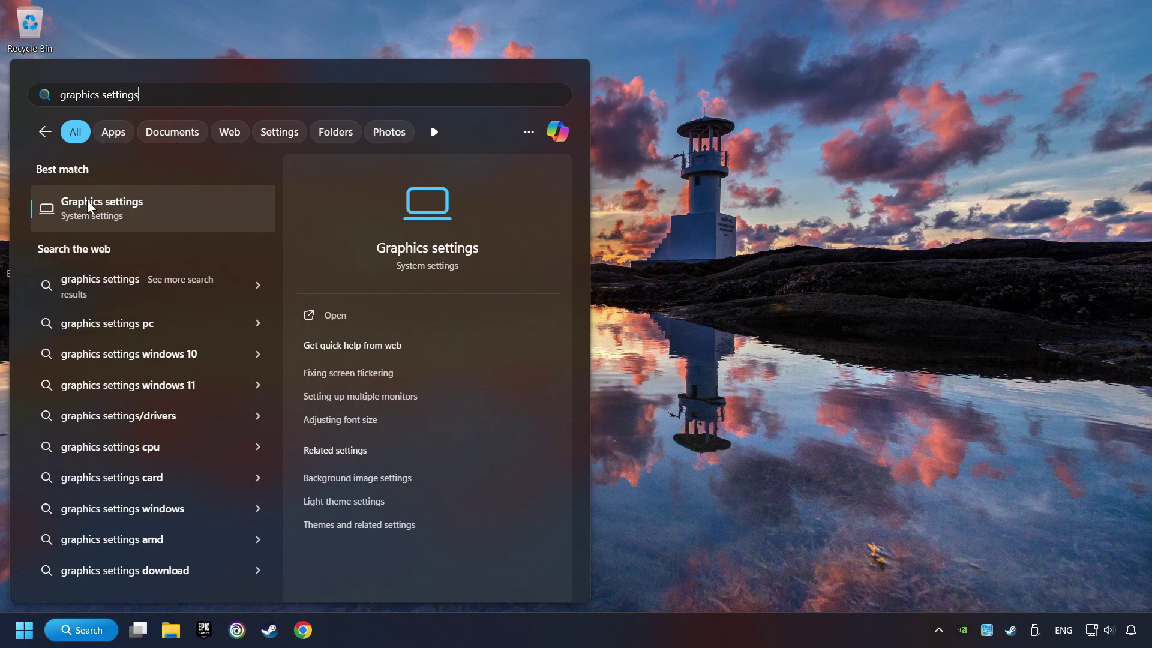
Step: Open the Graphics settings page and browse for a program, cancelling the file picker without adding one
click(207, 210)
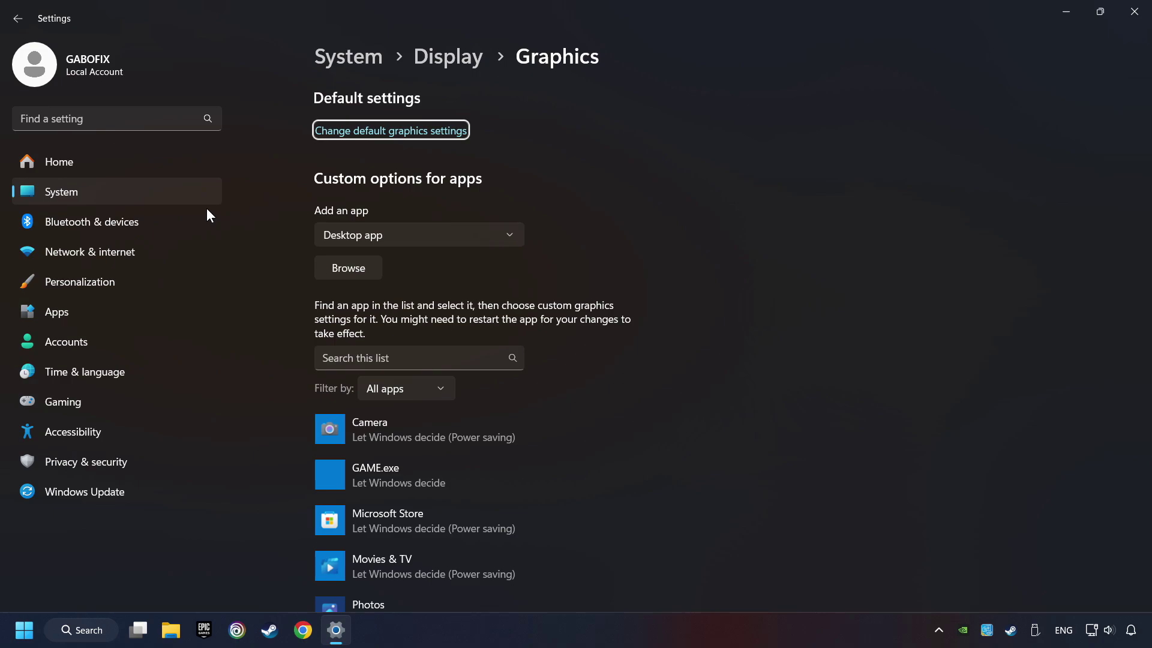
scroll(283, 264, down, 3)
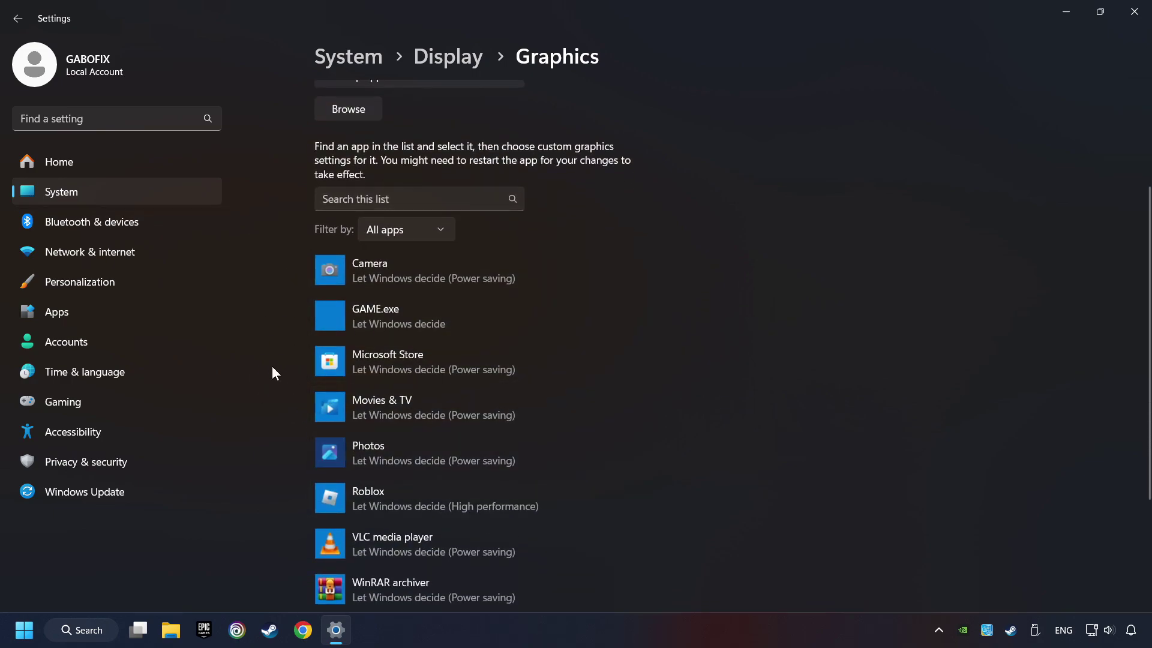
scroll(273, 325, up, 3)
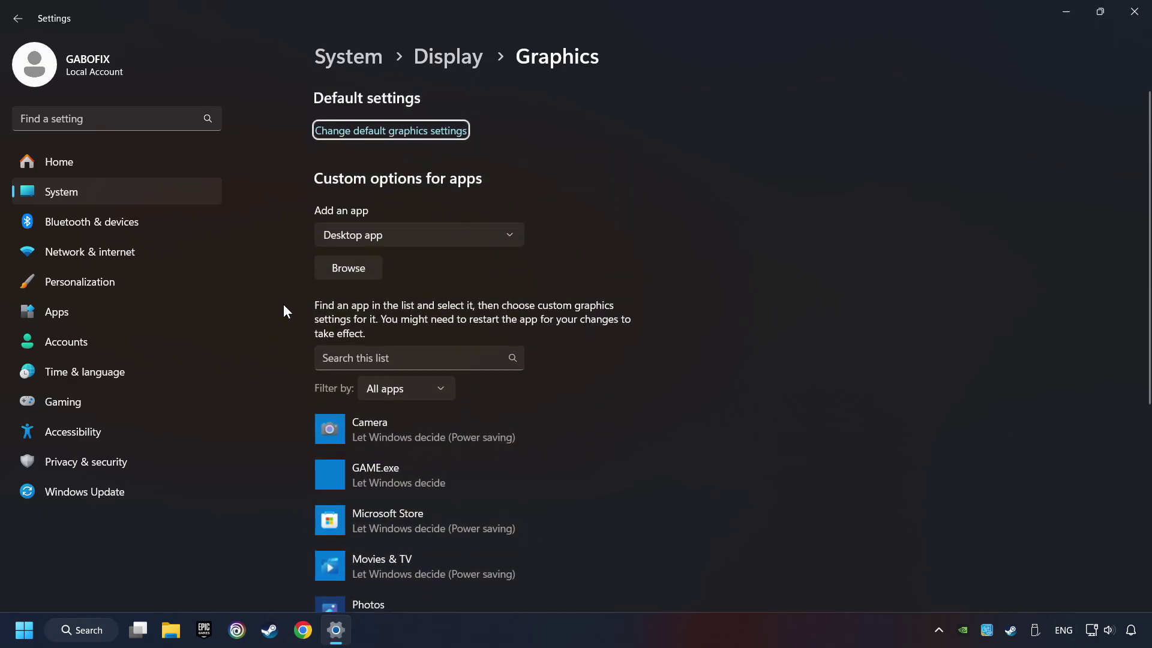
click(361, 272)
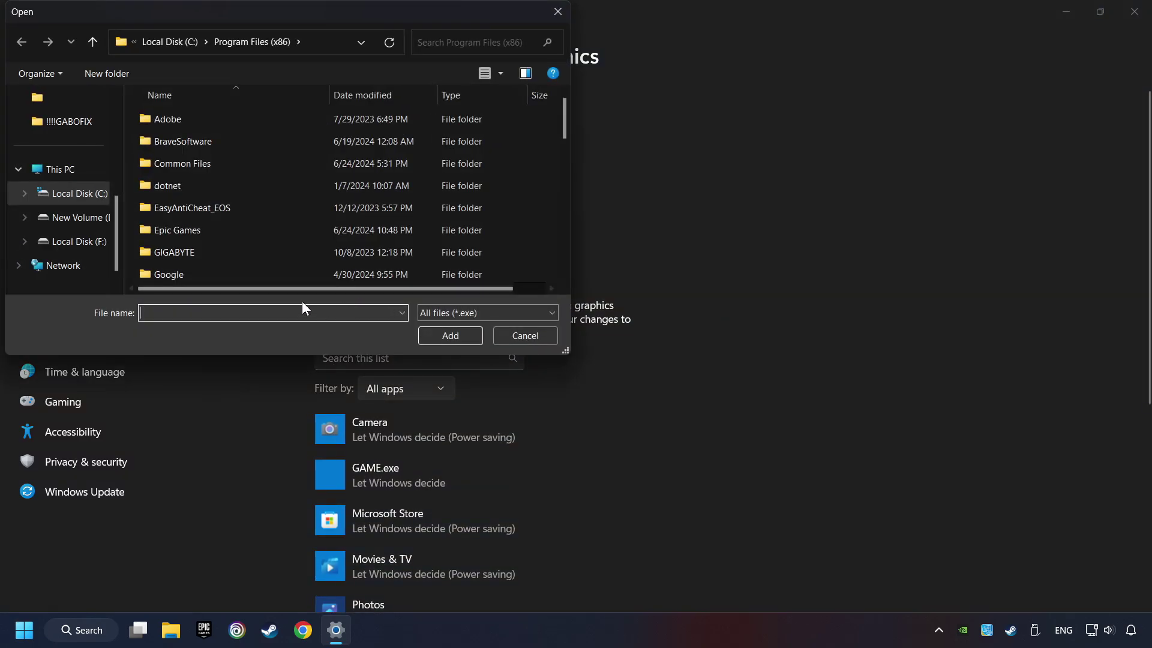
click(558, 12)
scroll(256, 289, down, 3)
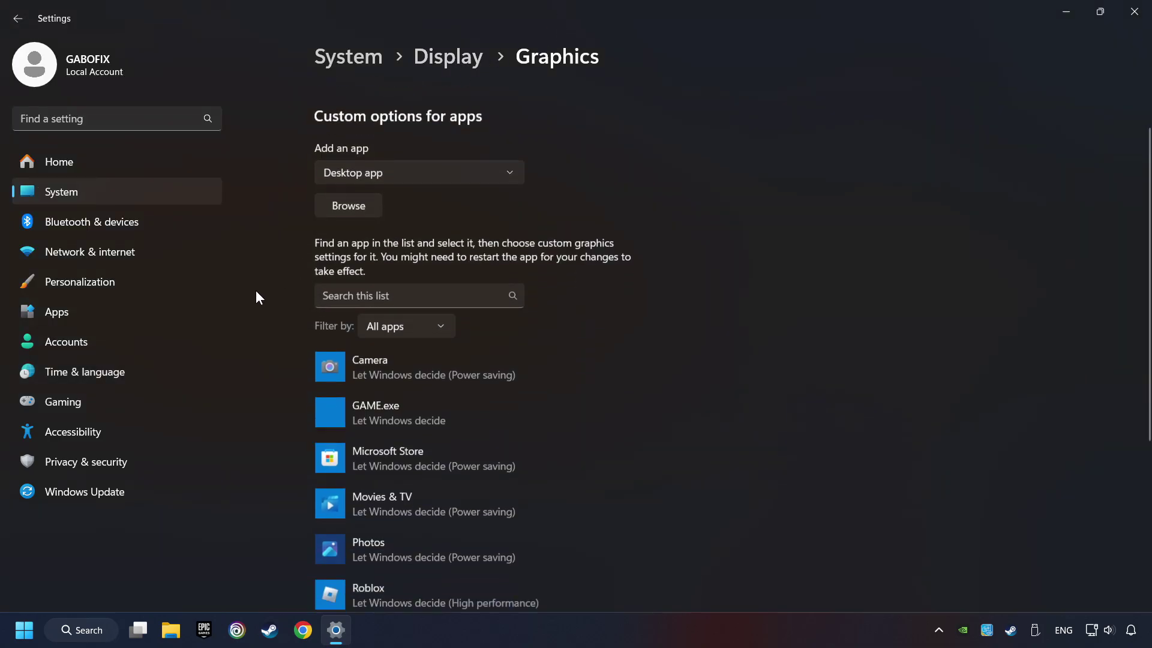
Step: Set GAME.exe's graphics preference to High performance, save it, and close Settings
click(376, 311)
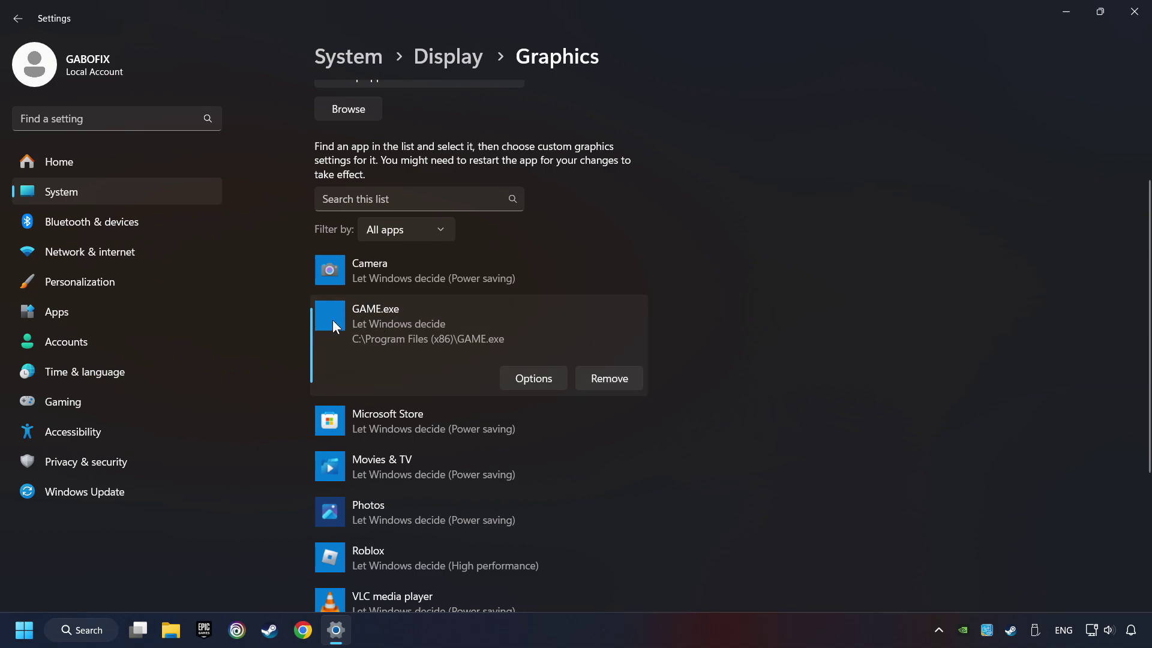
click(539, 378)
click(448, 305)
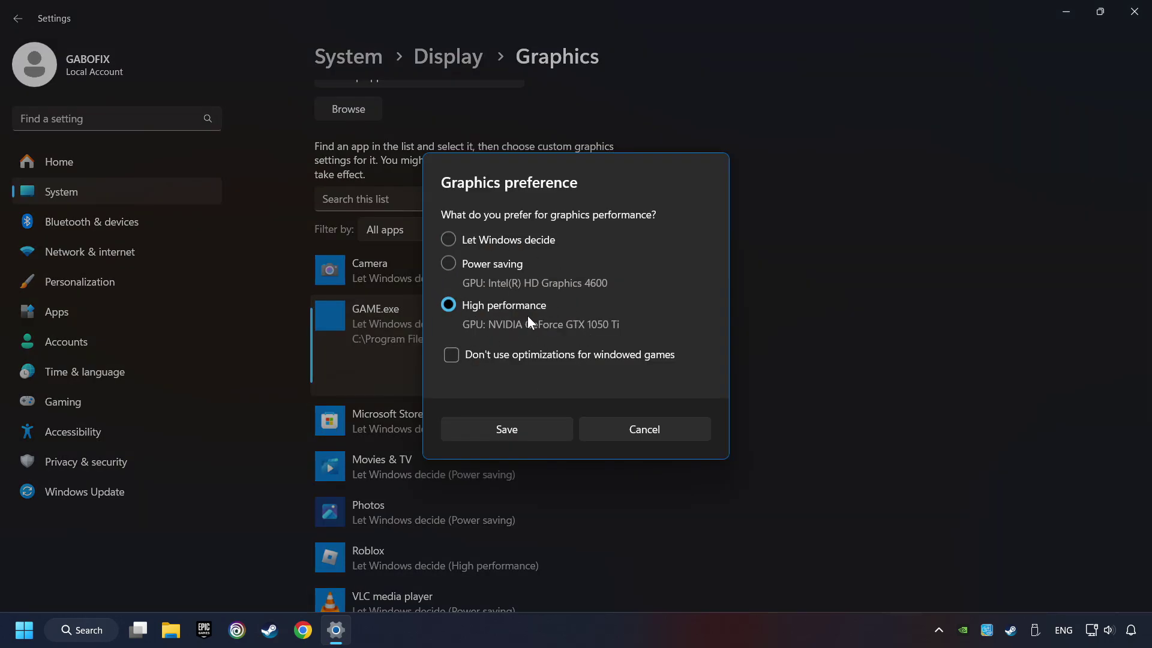
click(517, 427)
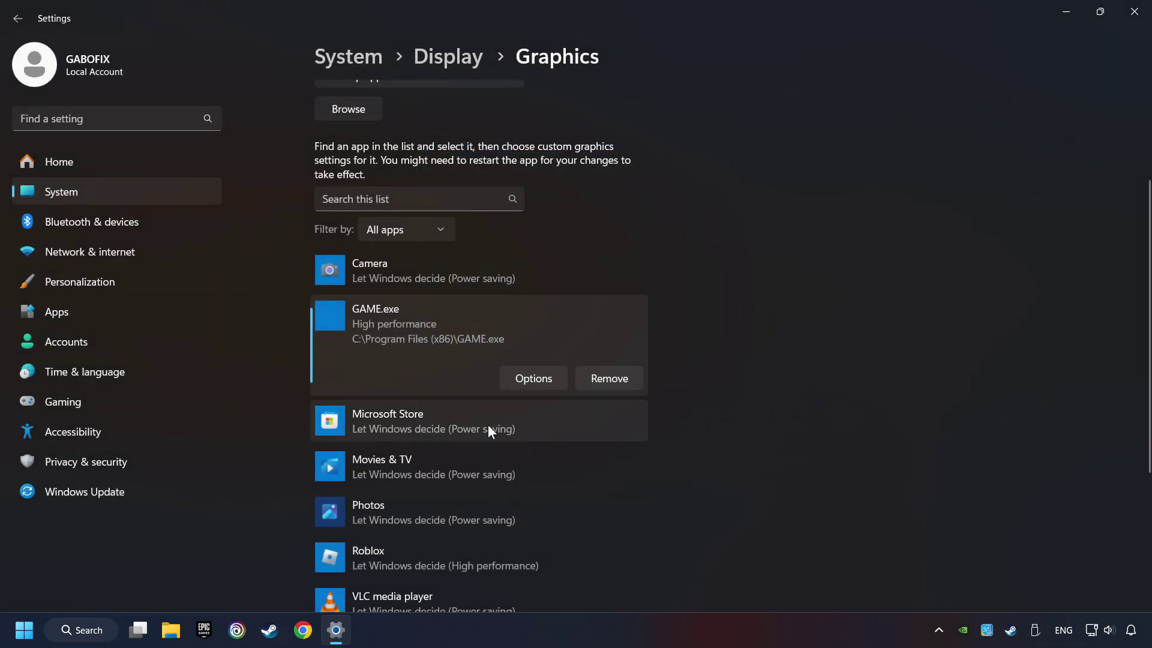
click(1134, 16)
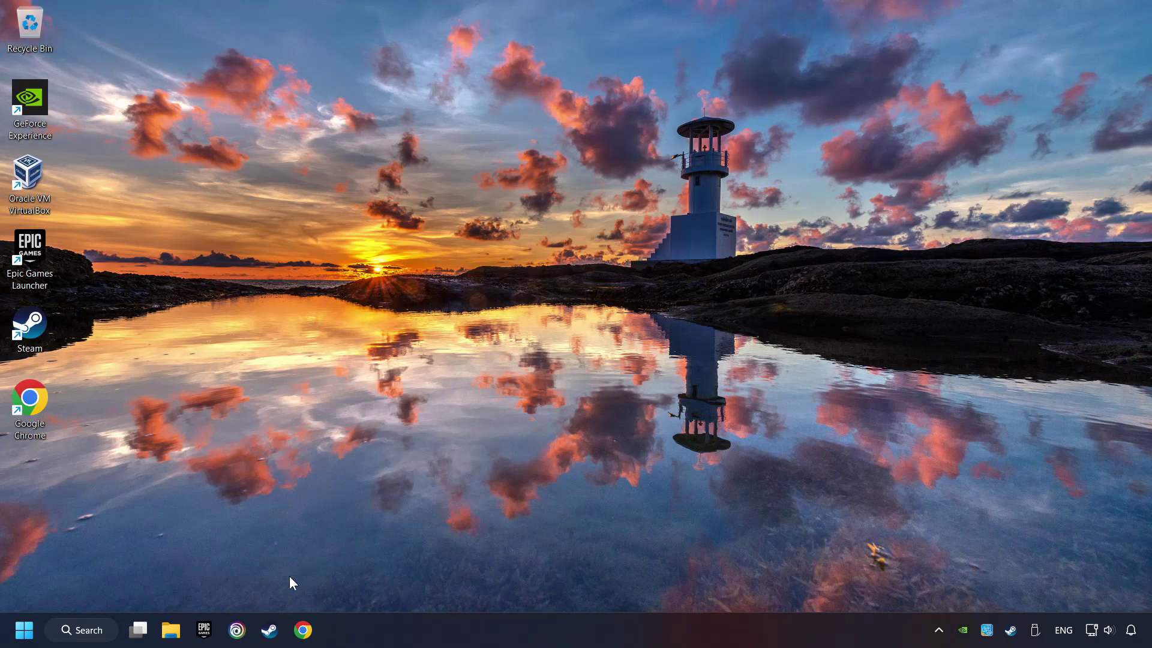
Step: In the Steam Library, verify the integrity of GAME's installed files from its Properties
click(271, 635)
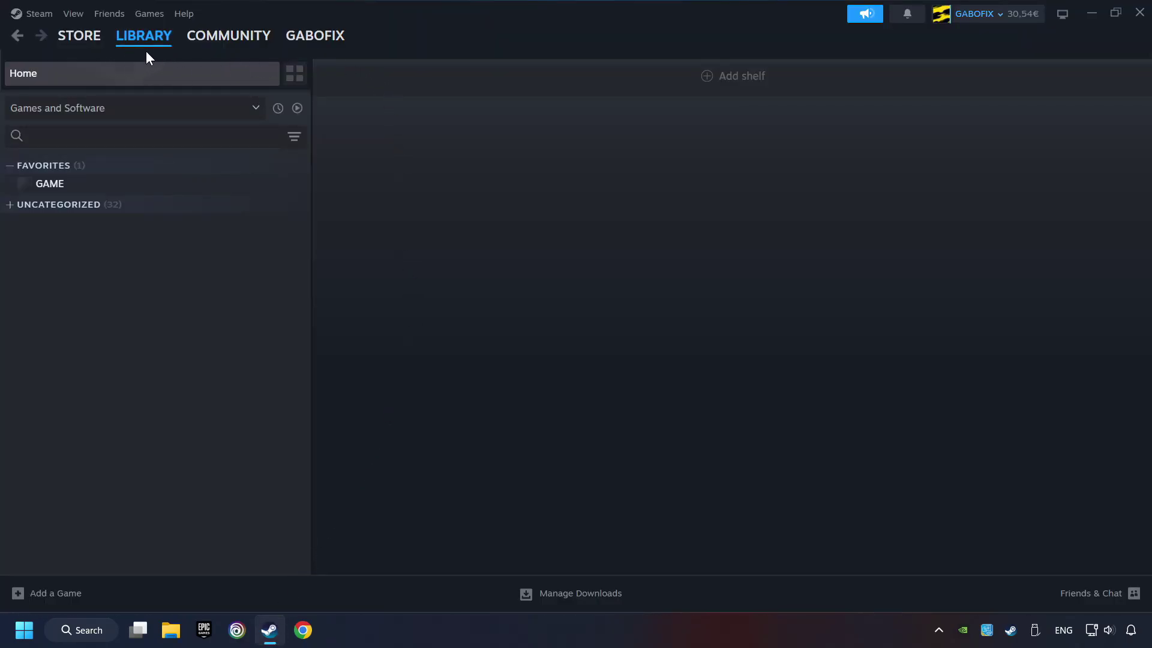
right_click(254, 187)
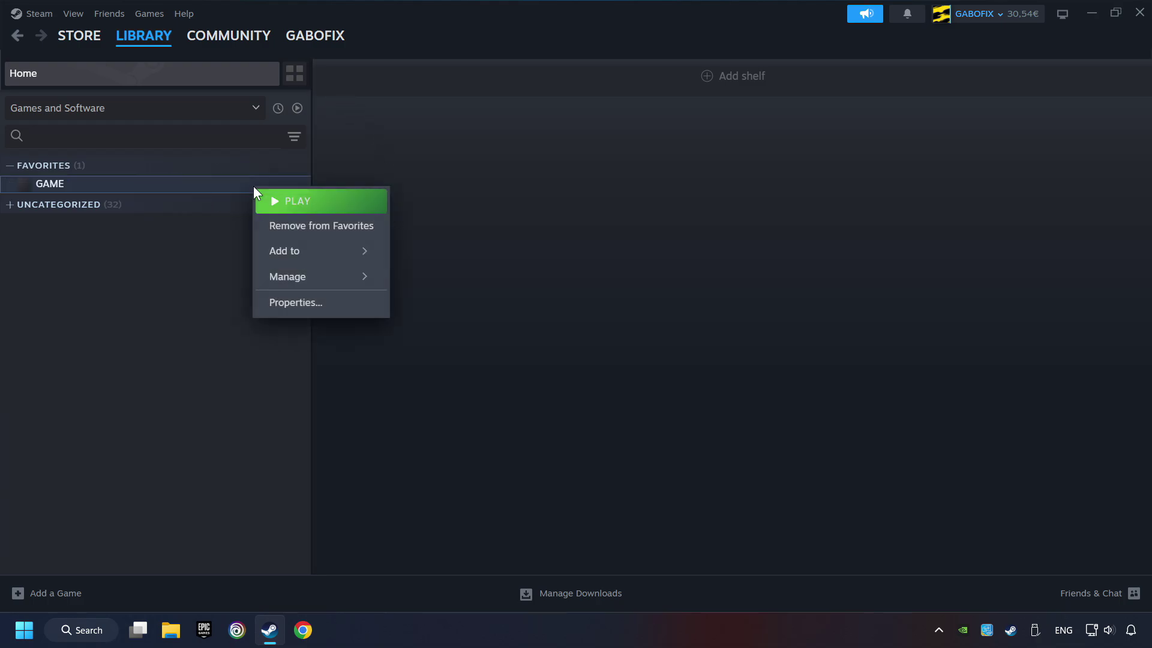
click(353, 304)
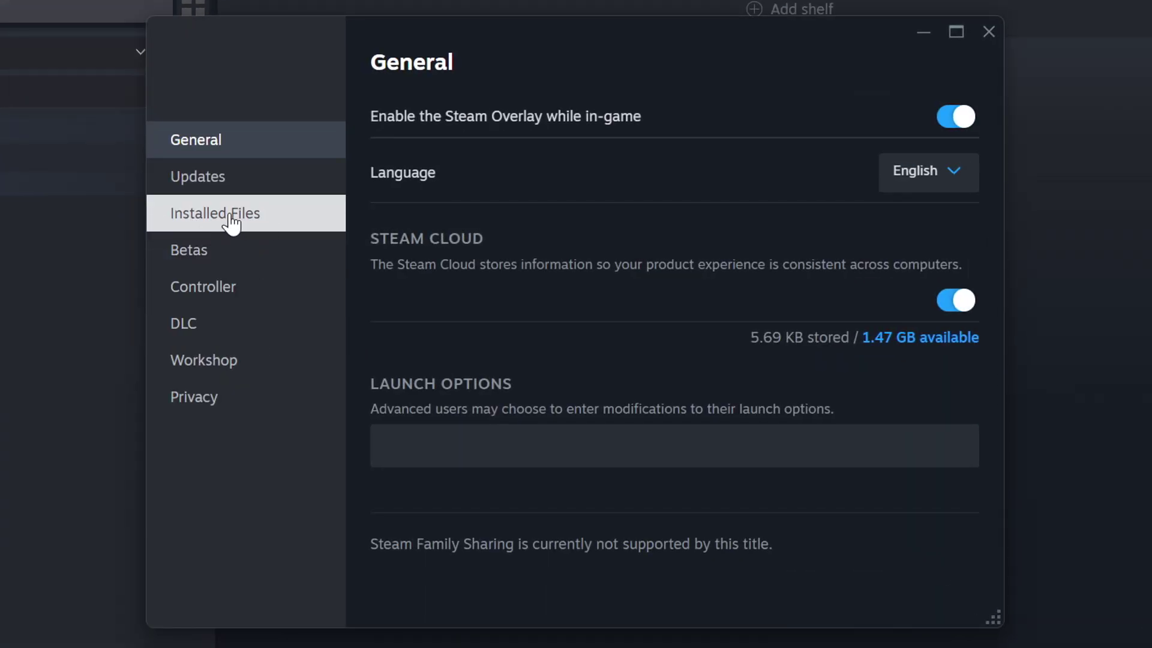
click(268, 224)
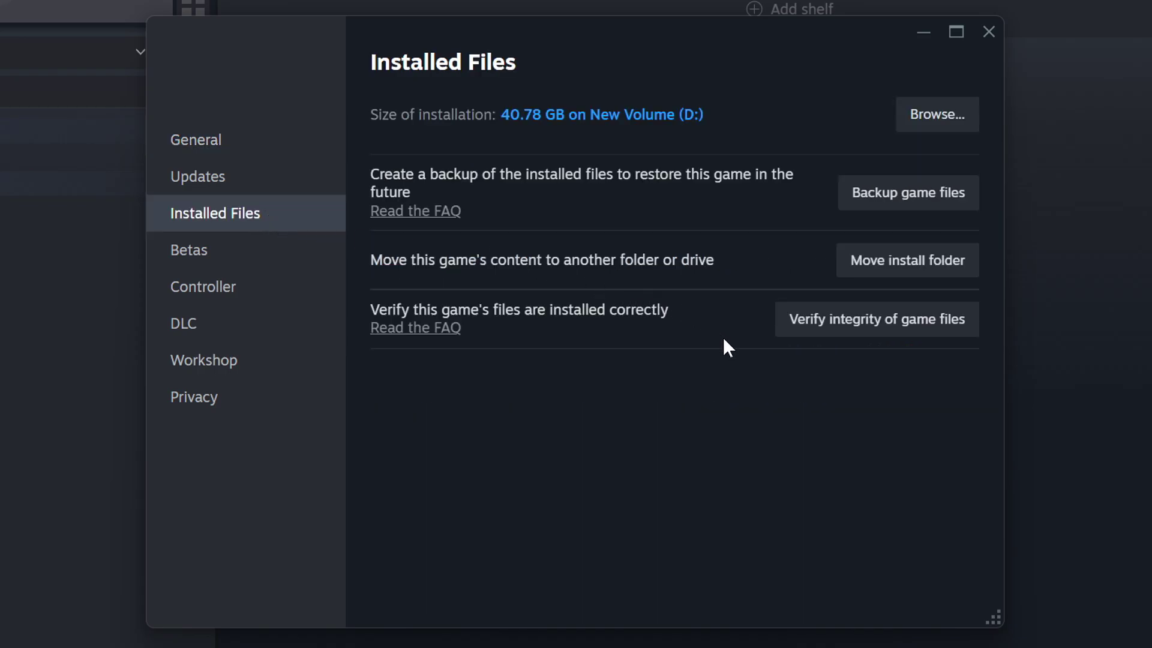
click(894, 331)
Step: Open GAME's install folder and bring up the GAME file's Compatibility properties
click(947, 120)
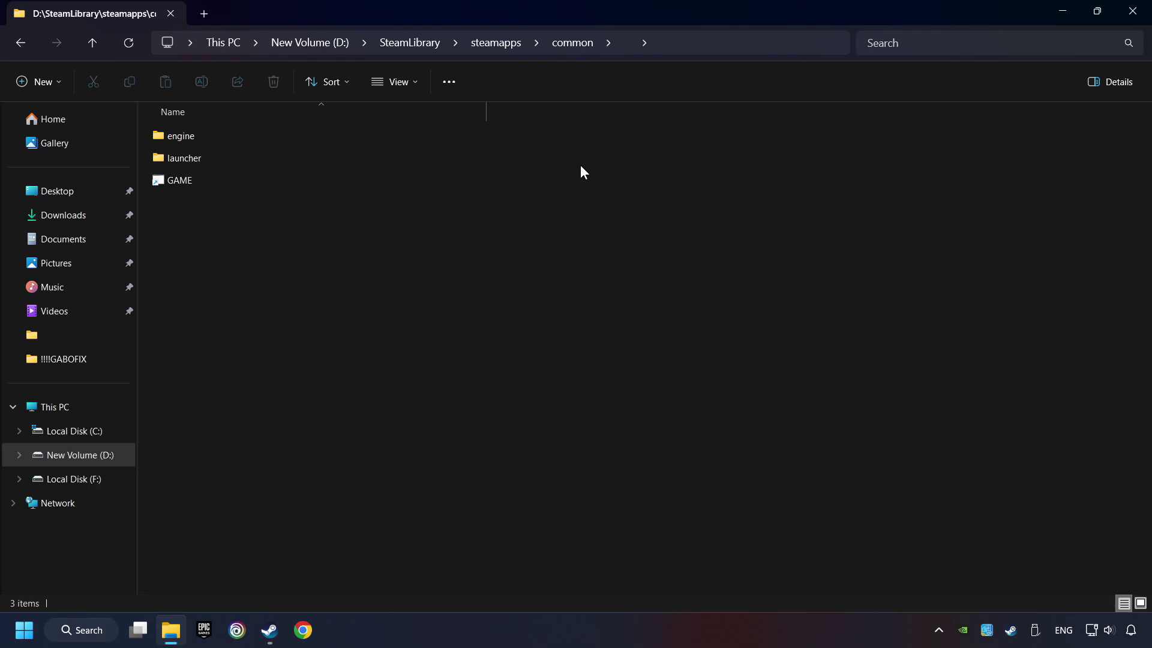
click(404, 180)
right_click(367, 179)
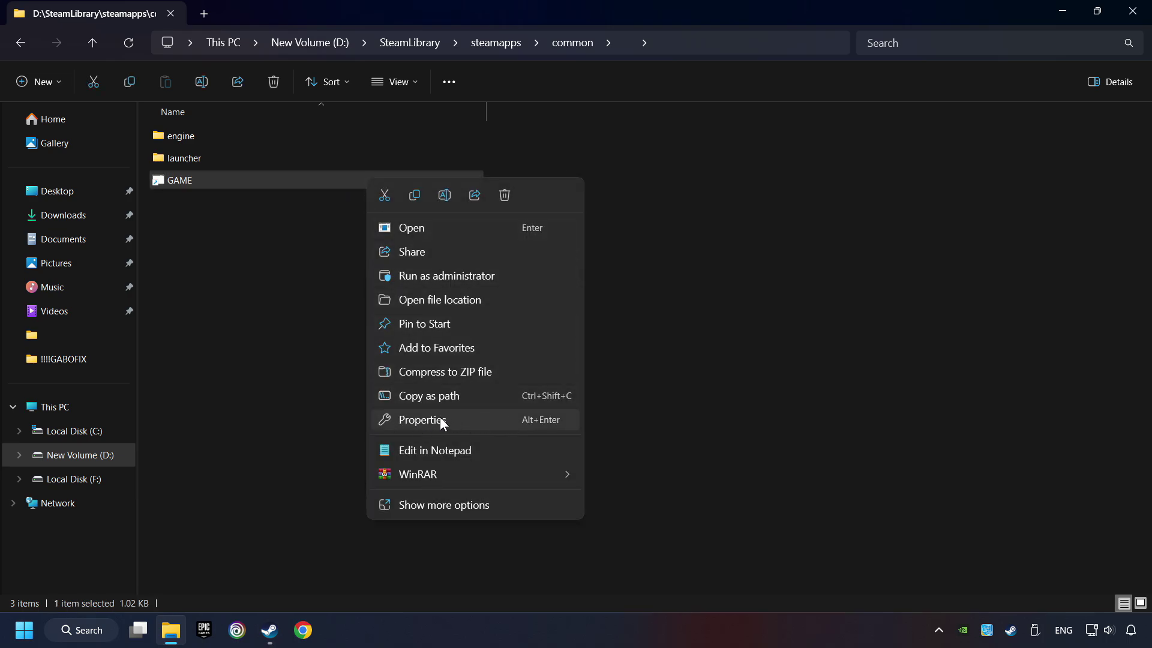
click(388, 420)
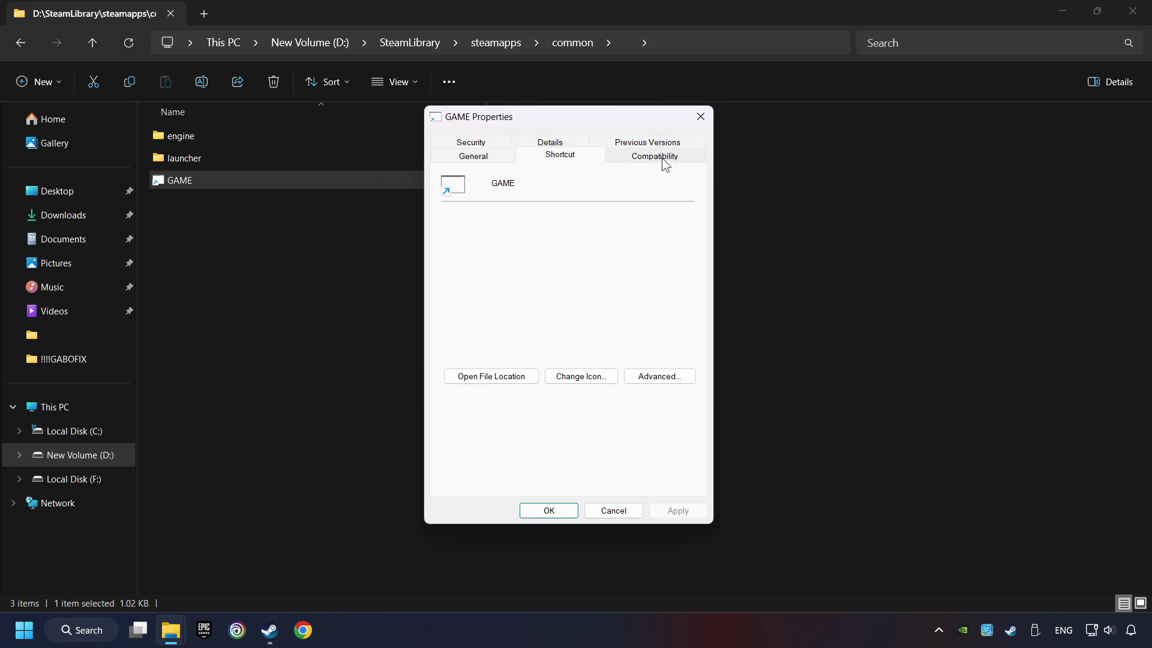
click(680, 156)
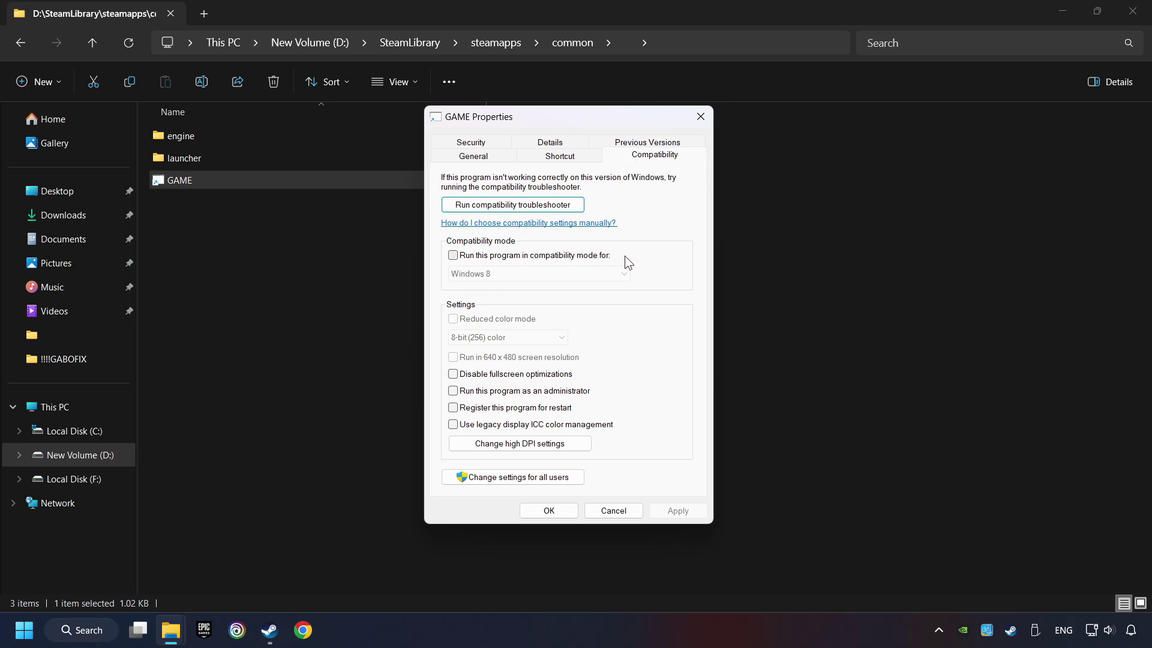
Step: Enable Windows 8 compatibility mode, disable fullscreen optimizations, run as administrator, and apply the changes
click(548, 257)
click(546, 274)
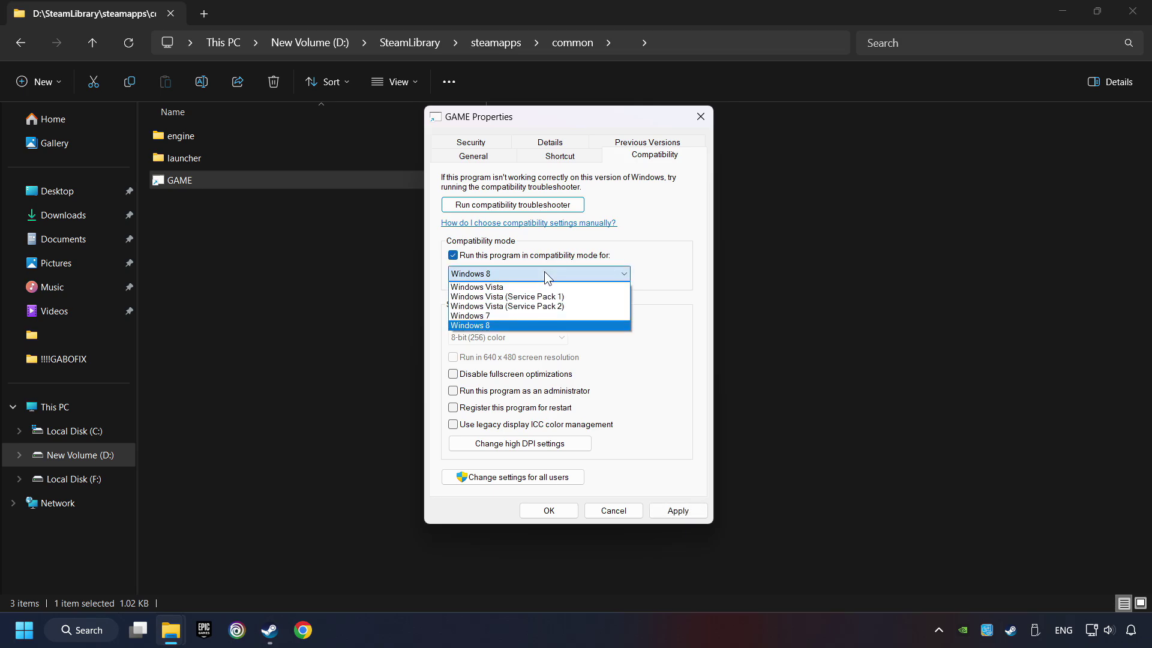
click(509, 325)
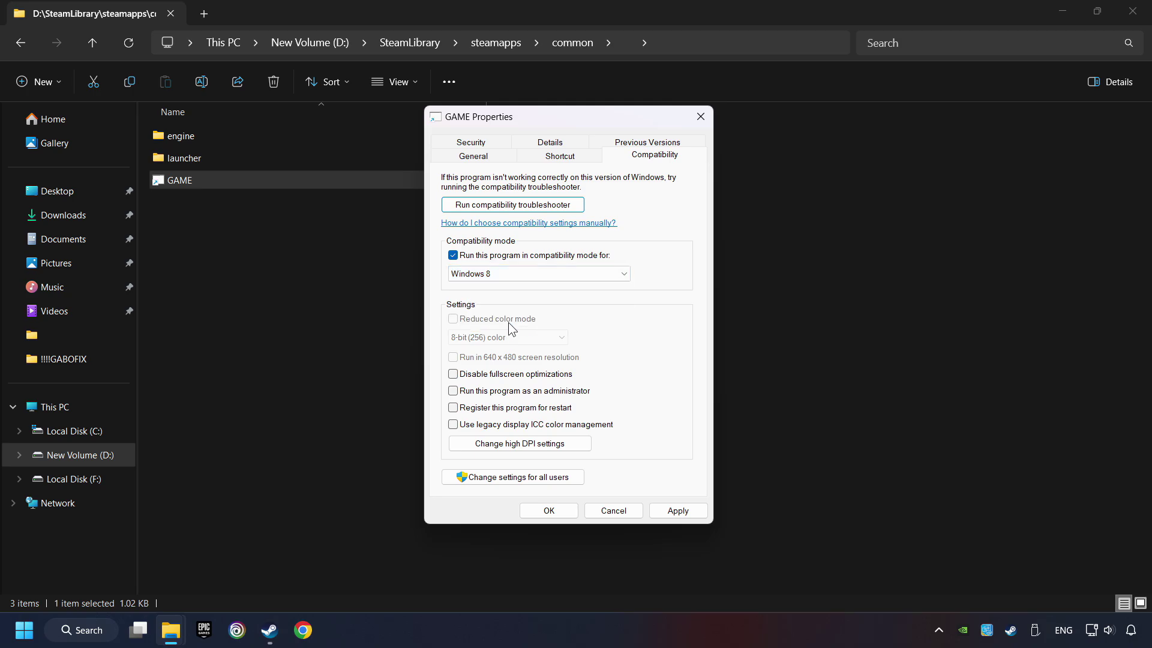
click(457, 375)
click(453, 392)
click(678, 511)
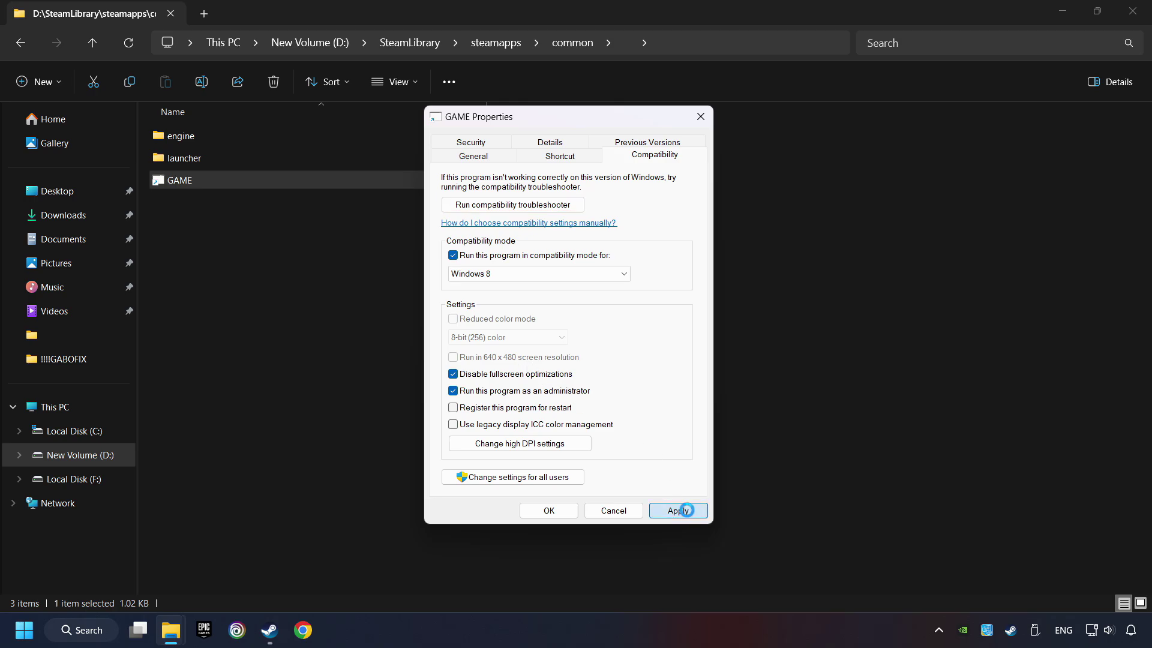
click(549, 511)
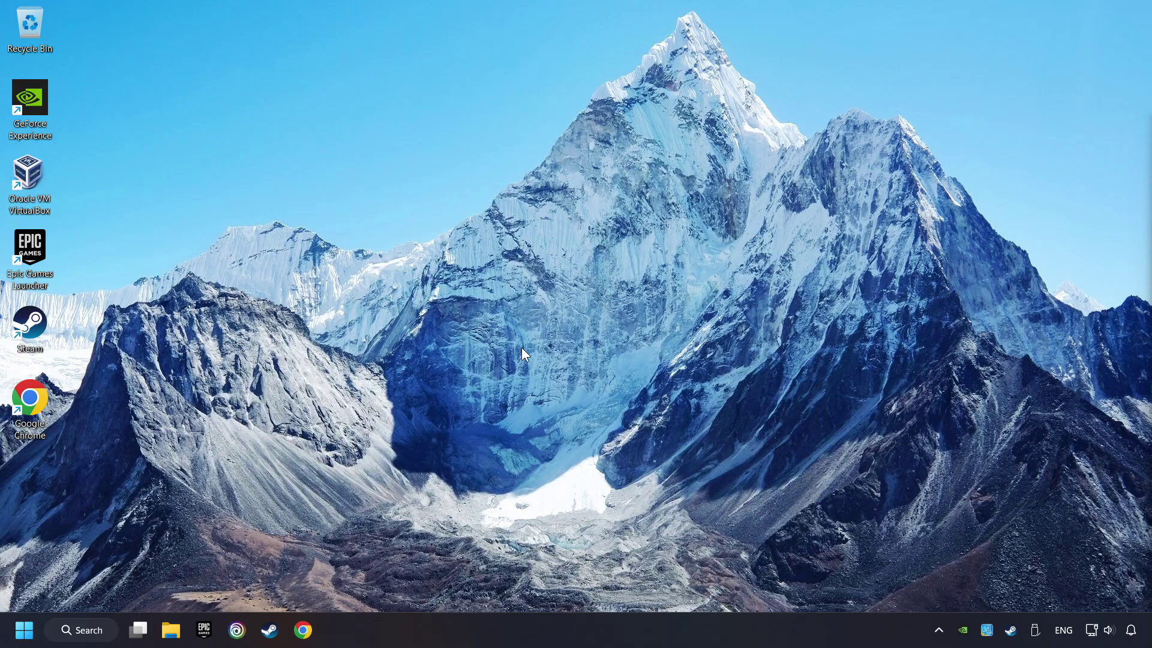
Step: Load the DirectX End-User Runtime download page in Chrome from the copied address
click(305, 629)
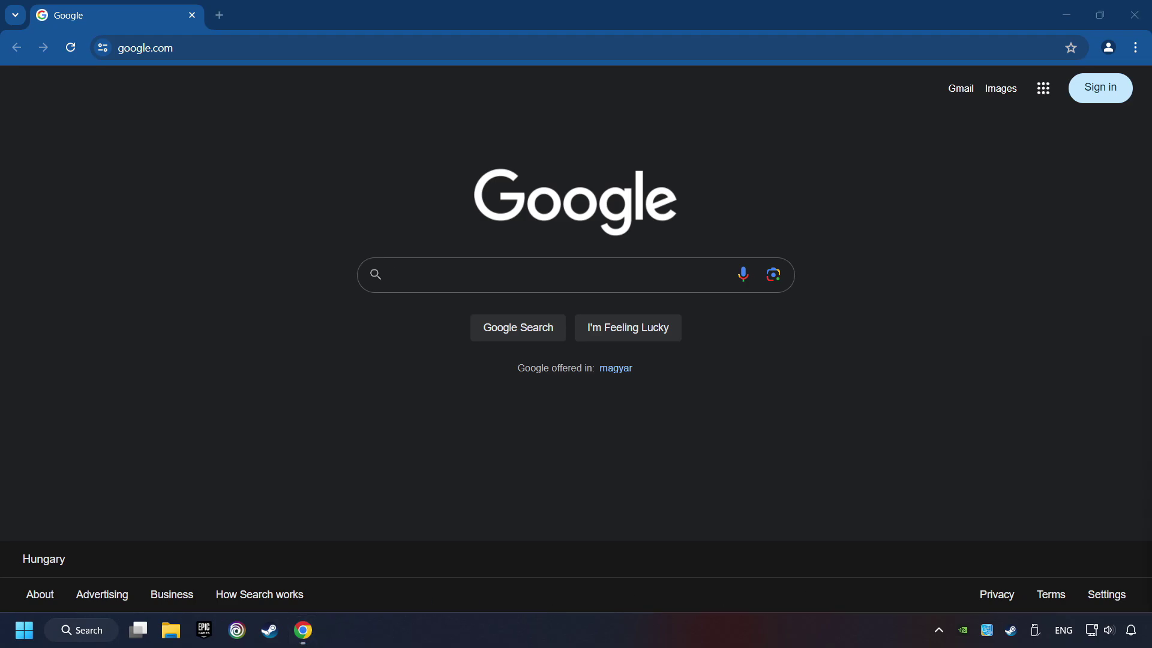
click(221, 44)
text(https://www.microsoft.com/en-US/download/details.aspx?id=35)
key(Return)
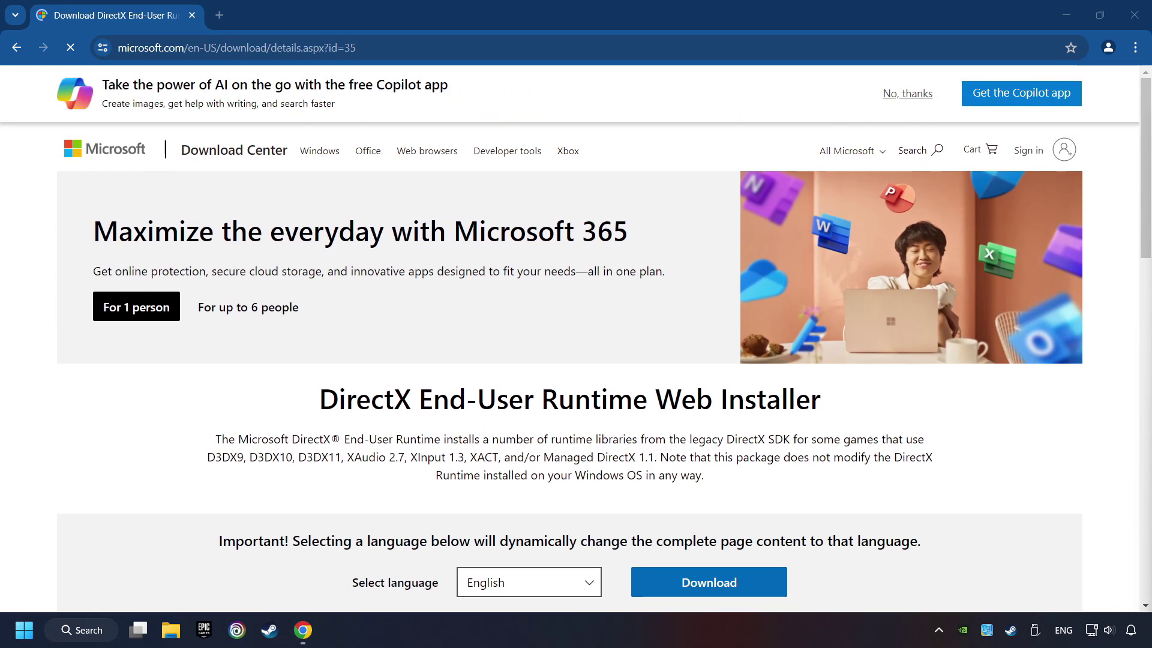
Step: Open the Visual C++ Redistributable downloads page in a new tab
click(220, 15)
text(https://learn.microsoft.com/en-us/cpp/windows/latest-supported-vc-redist?view=msvc-160)
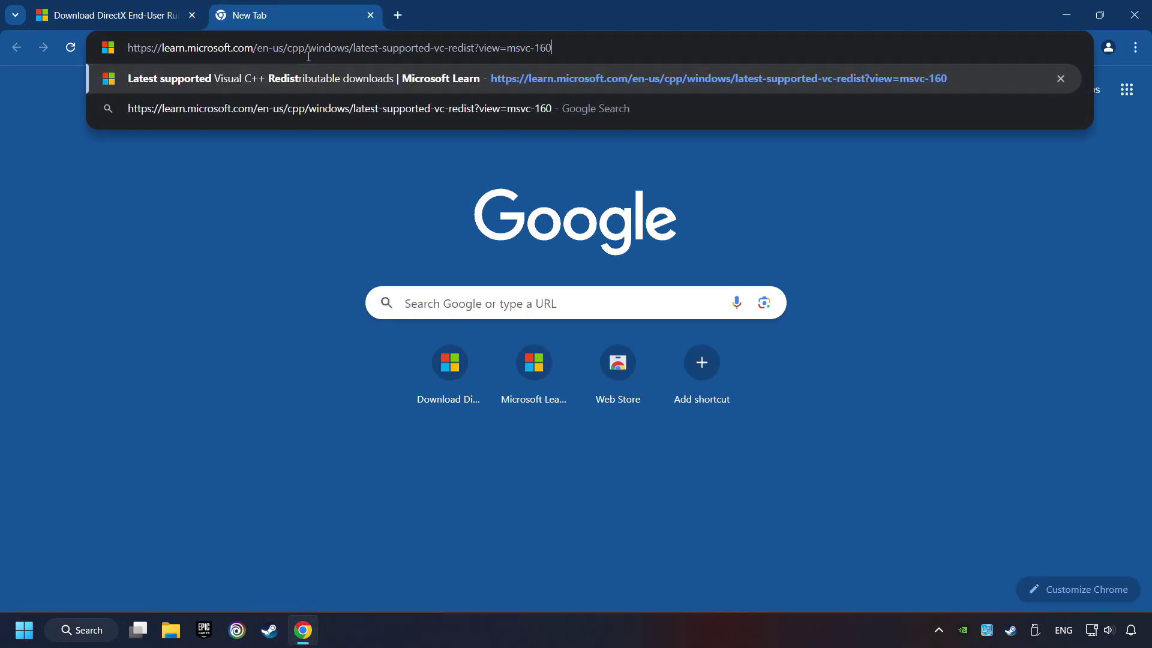
key(Return)
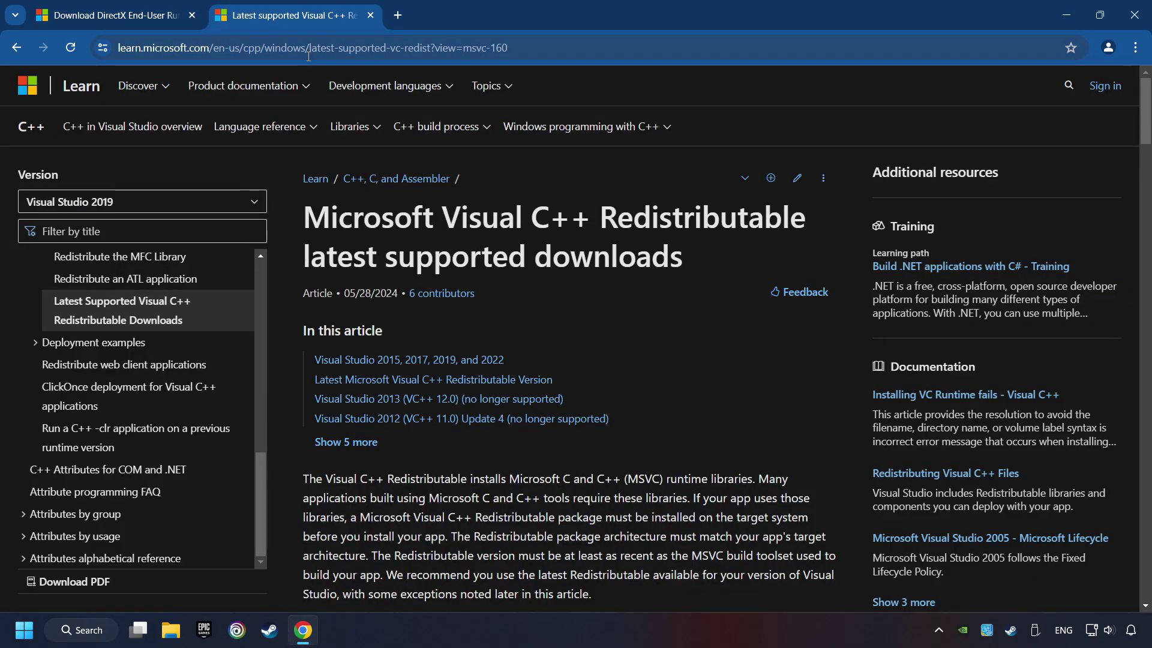
Step: Back on the DirectX page, download dxwebsetup.exe and launch it
click(137, 12)
scroll(347, 308, down, 1)
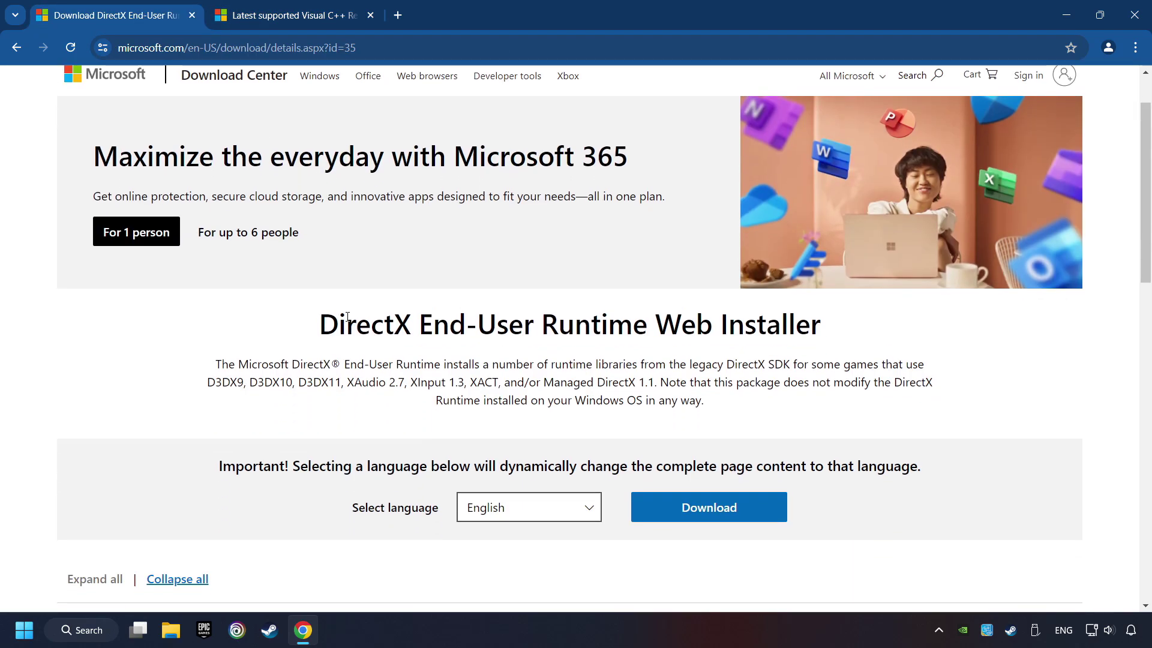
scroll(402, 326, down, 1)
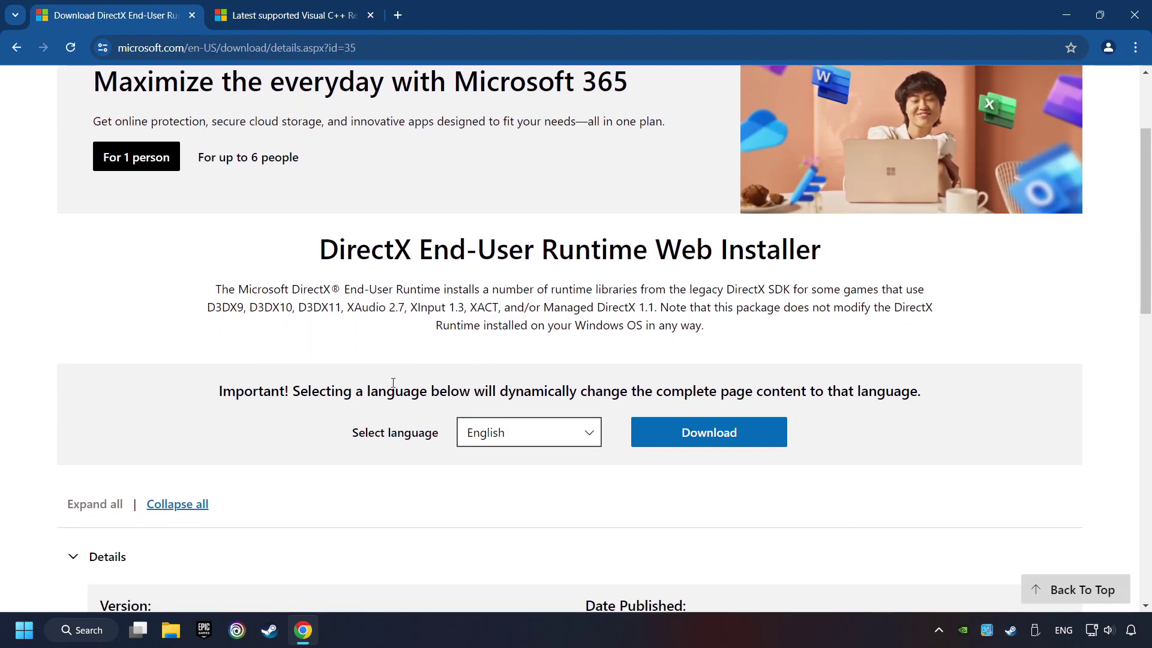
click(717, 441)
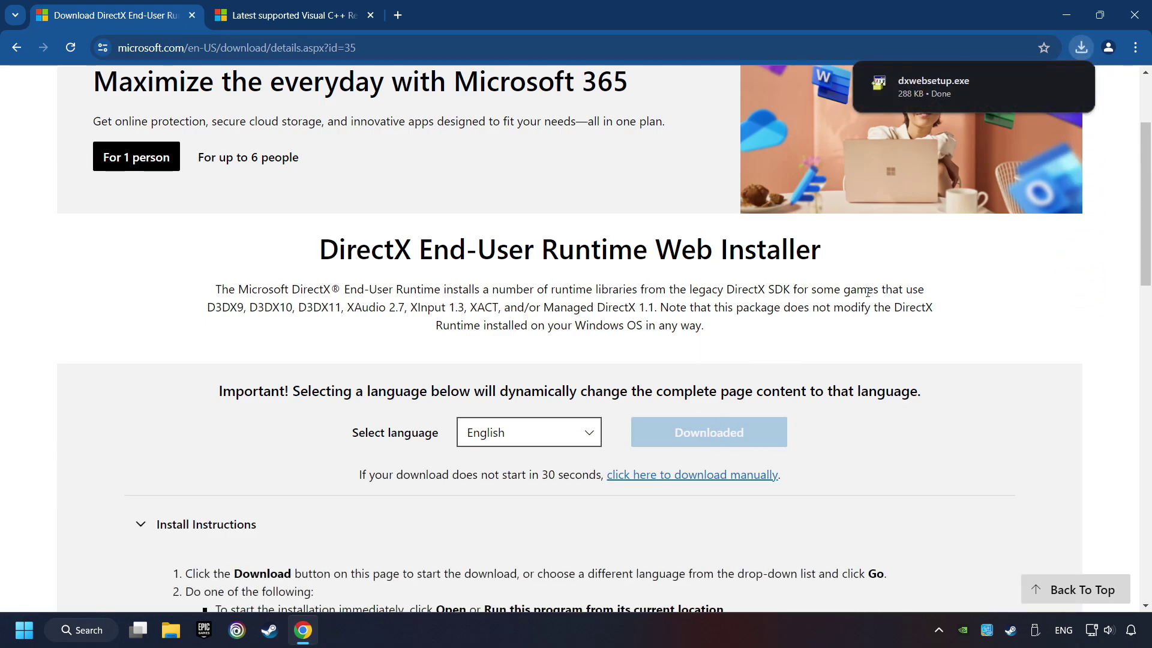
click(983, 85)
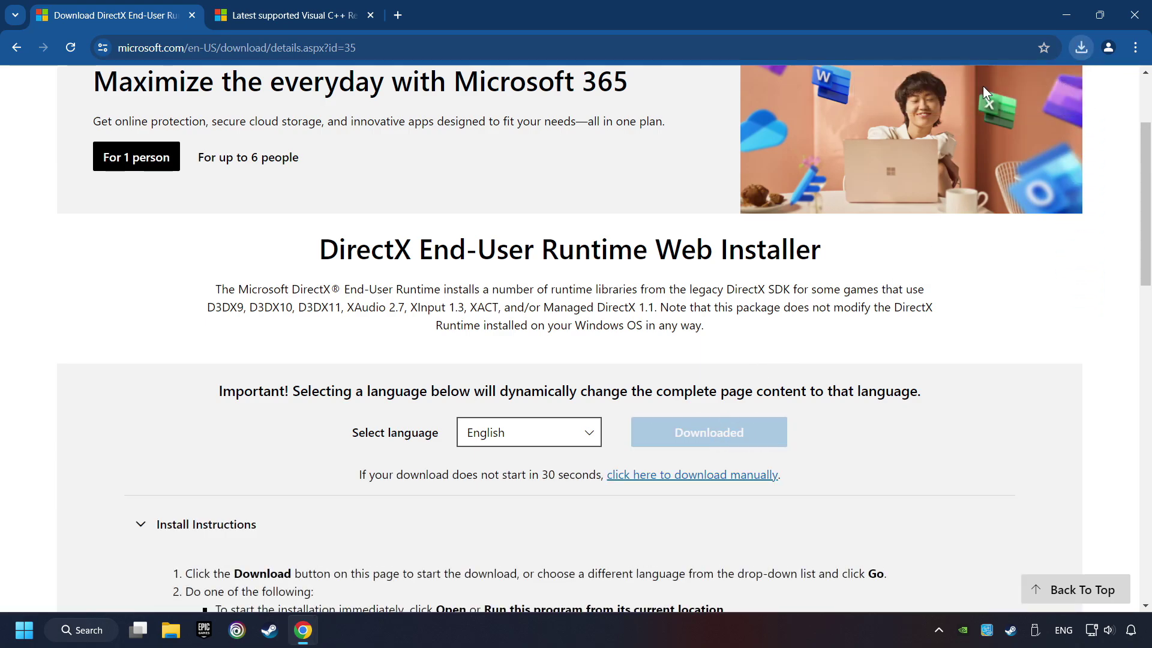
Step: Accept the DirectX licence, decline the Bing Bar, run the installation and finish setup
drag(387, 108, 671, 193)
drag(738, 311, 520, 404)
click(596, 402)
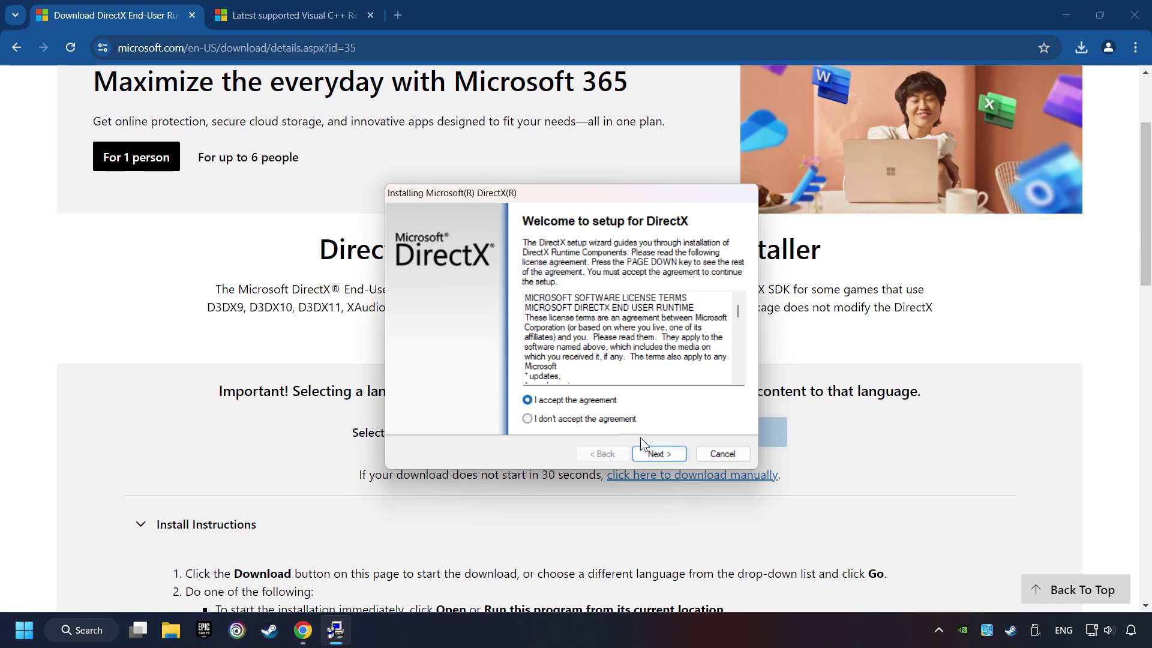
click(660, 455)
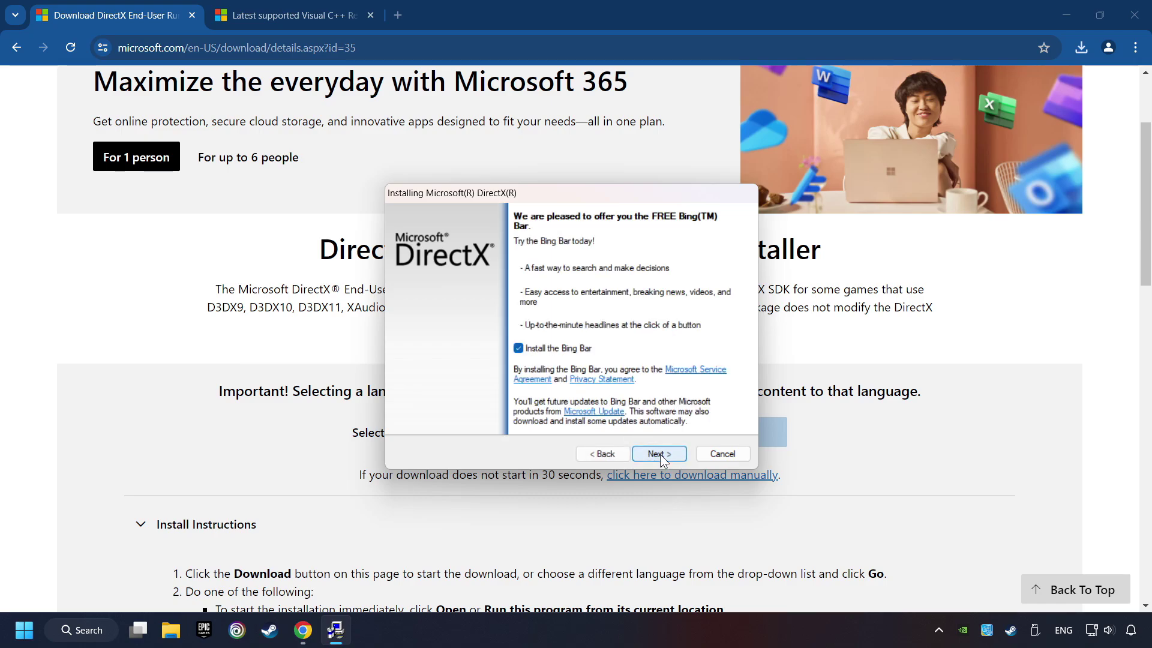
click(519, 349)
click(663, 455)
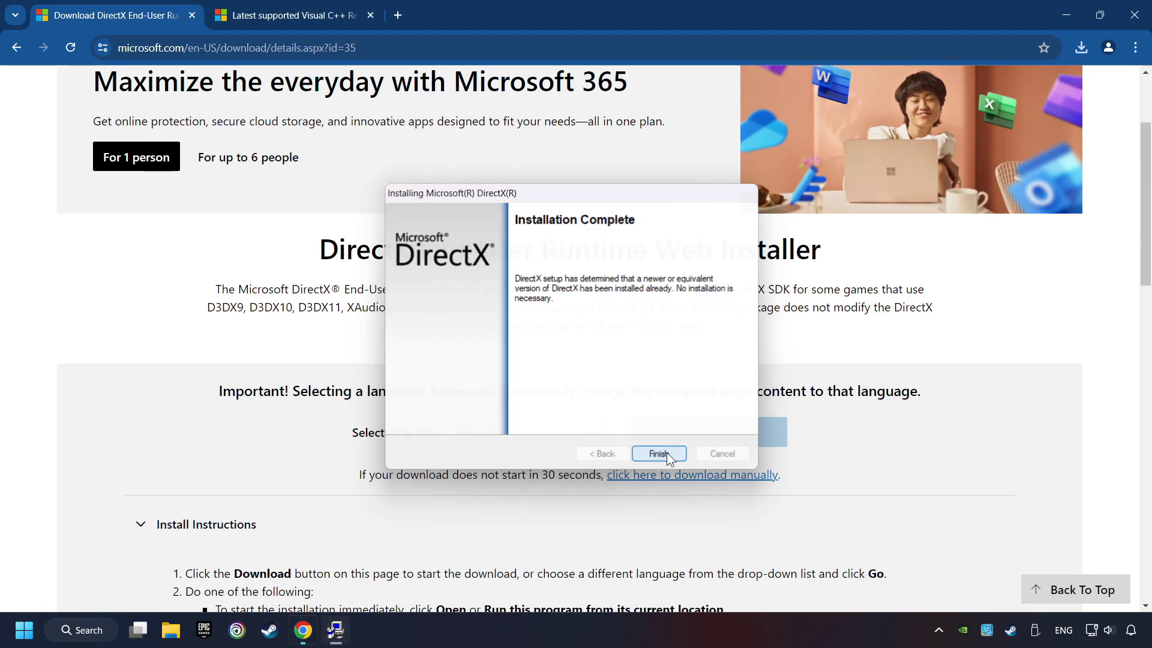
click(668, 453)
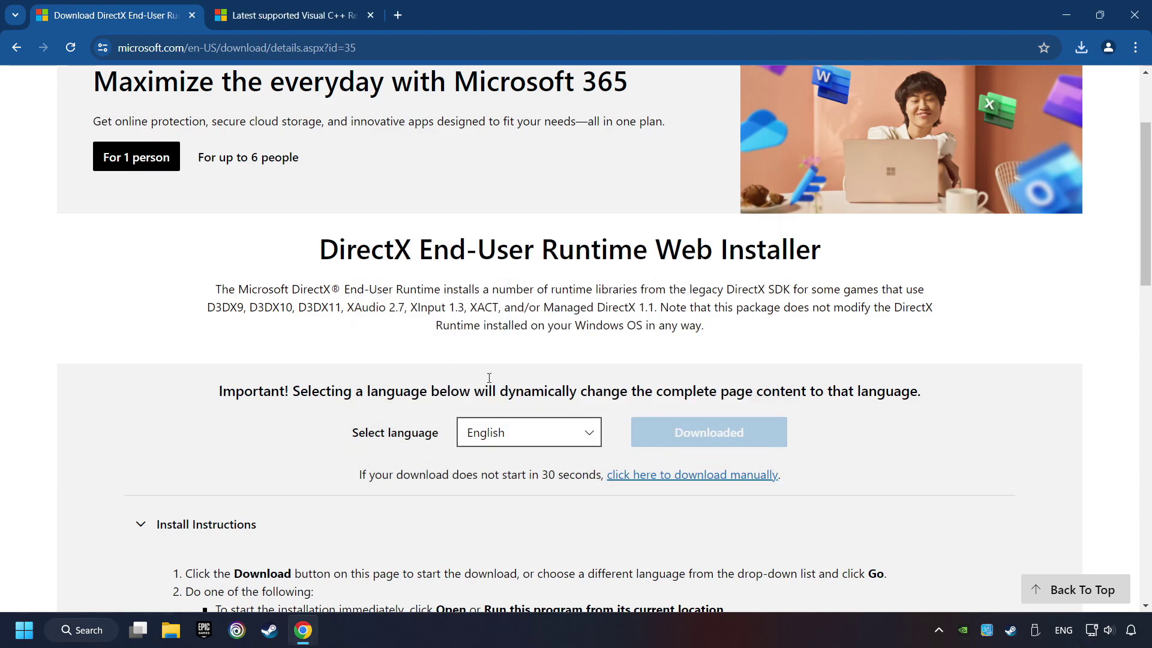
Step: Download the ARM64, x86 and x64 Visual C++ 2015-2022 redistributable installers
click(346, 14)
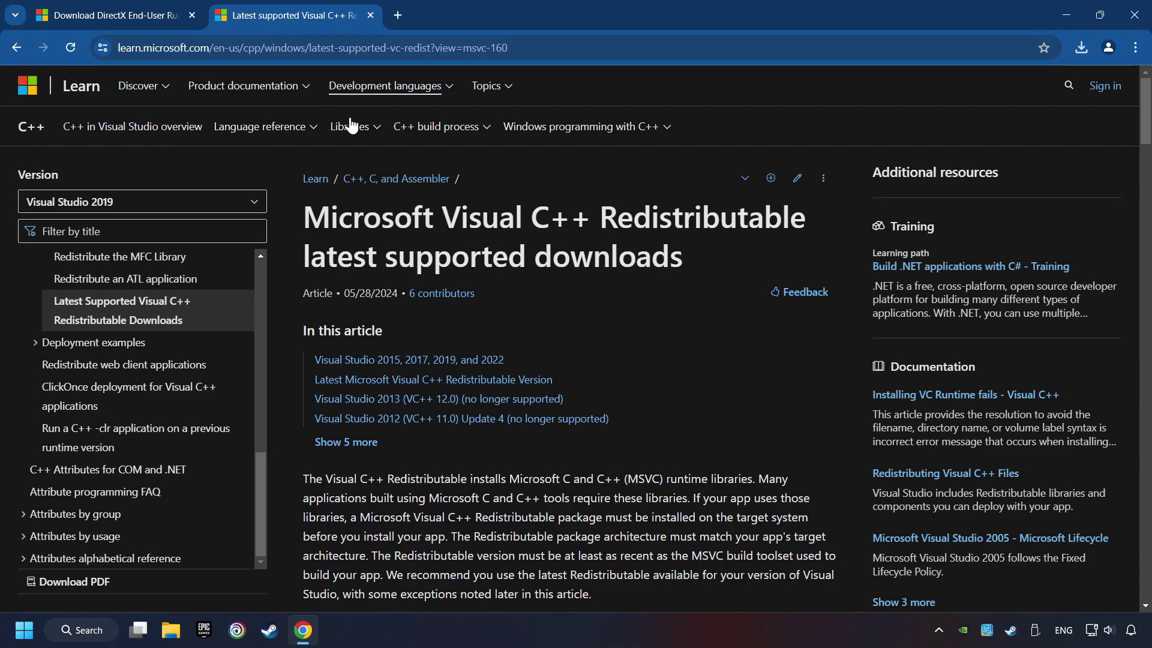
scroll(1128, 126, down, 15)
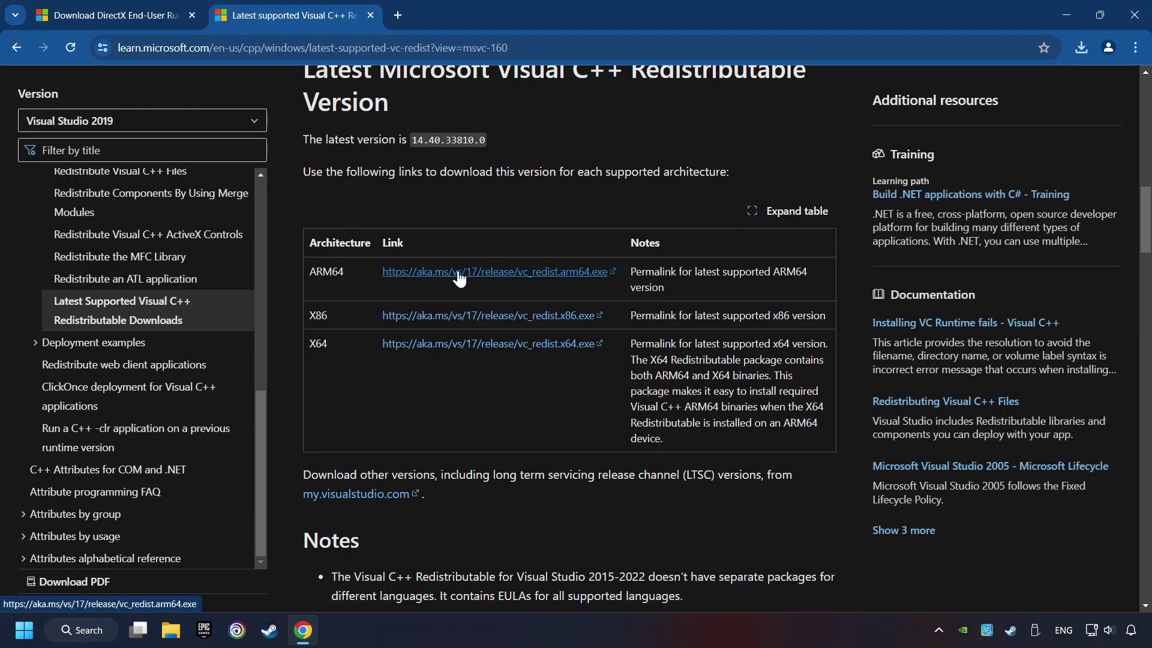
click(458, 273)
click(462, 316)
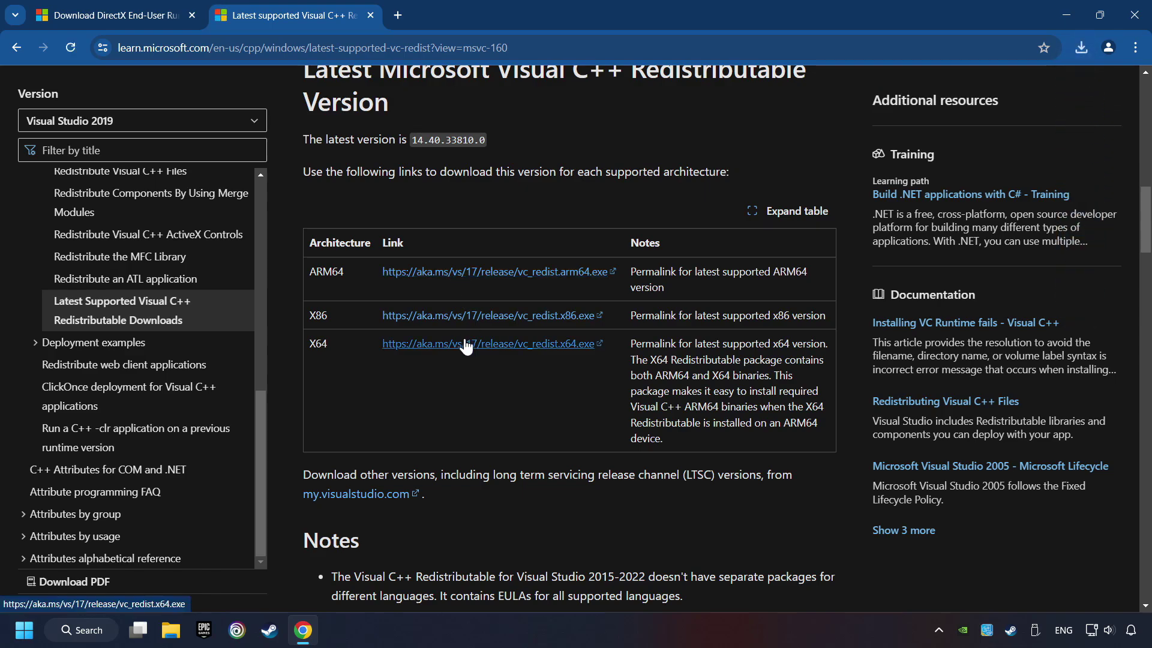
click(466, 345)
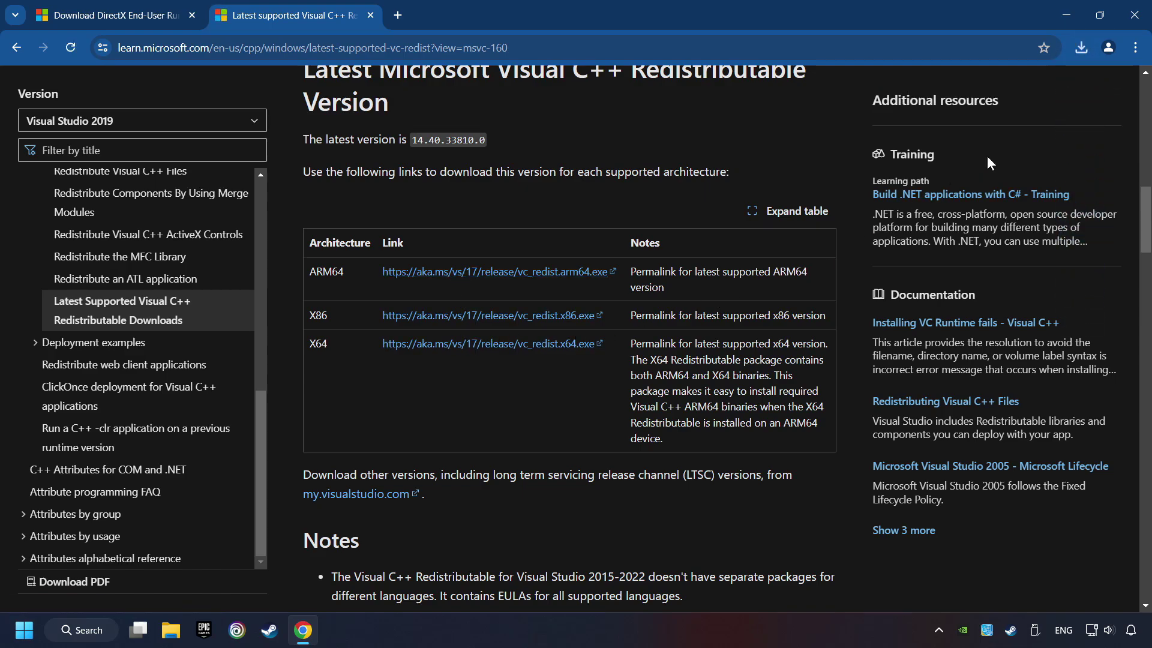
Step: Try installing the ARM64 redistributable, then dismiss its failed setup
click(1080, 55)
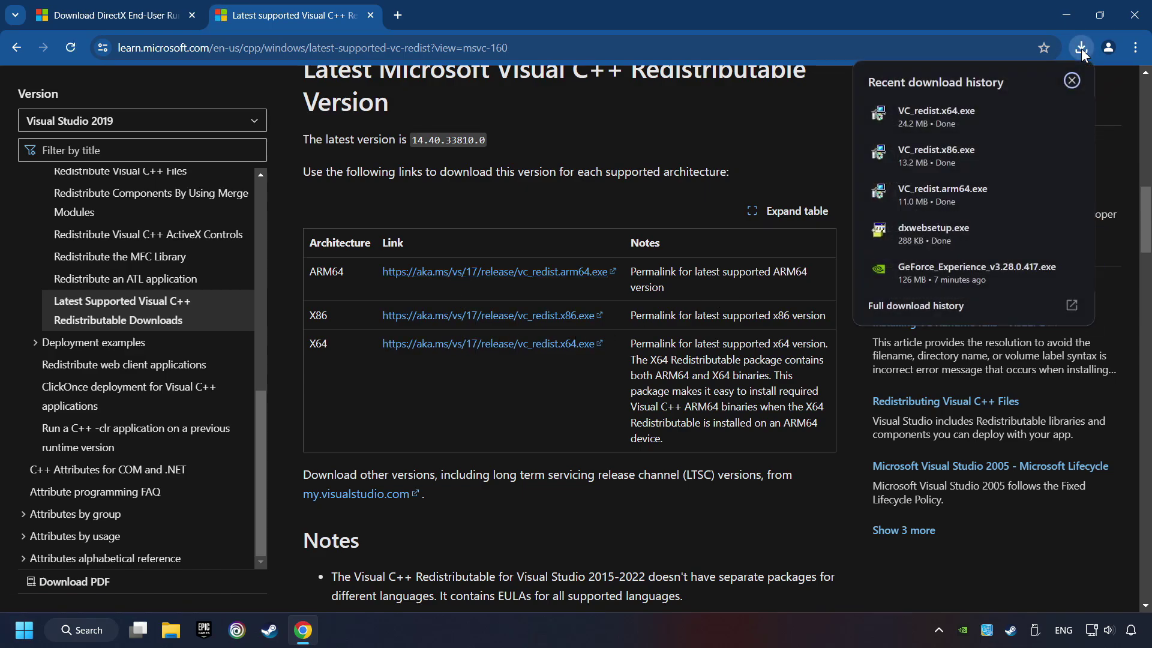
click(962, 190)
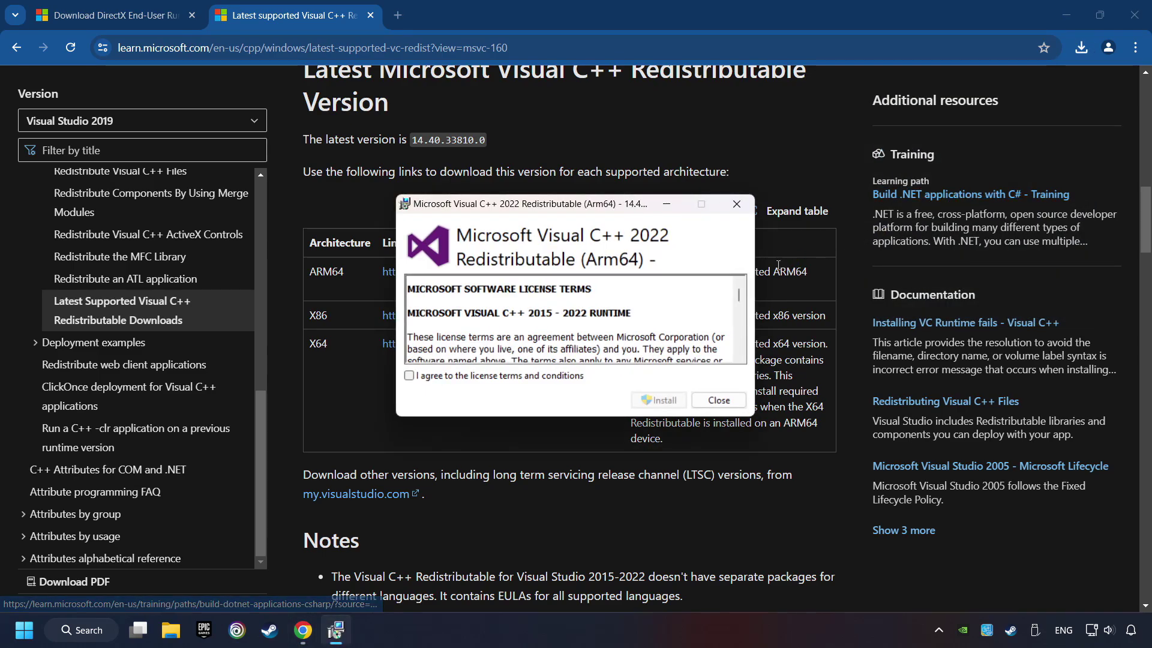
drag(740, 300, 739, 360)
click(435, 375)
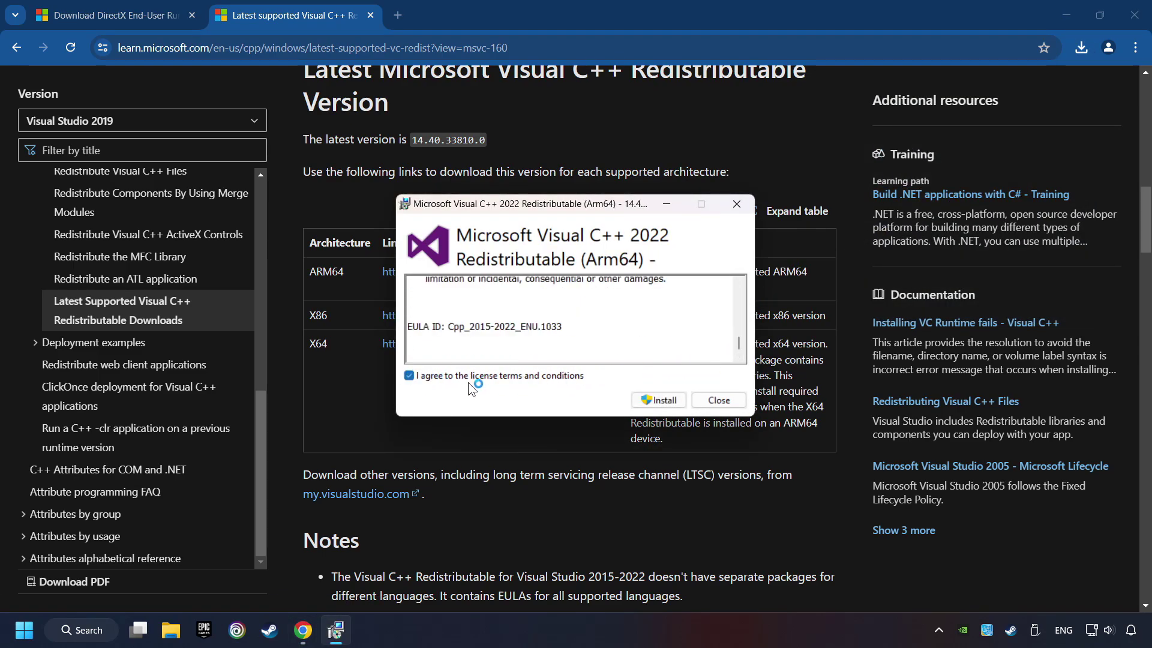
click(659, 400)
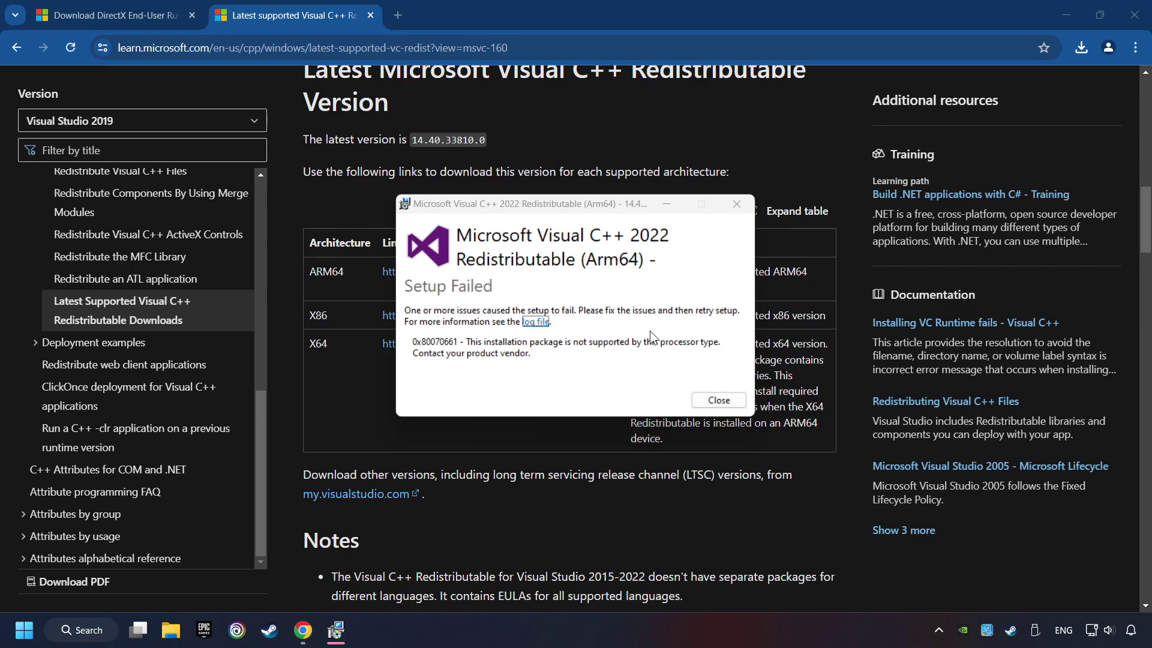
click(718, 401)
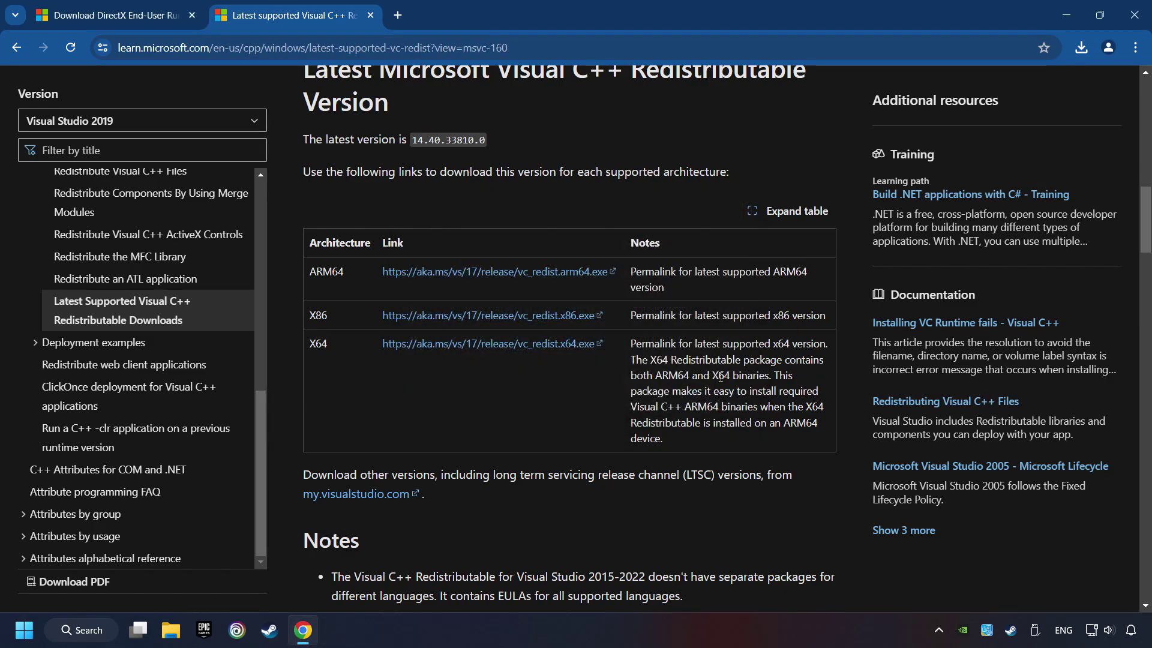
Step: Install the x86 redistributable successfully, then launch the x64 installer
click(1081, 48)
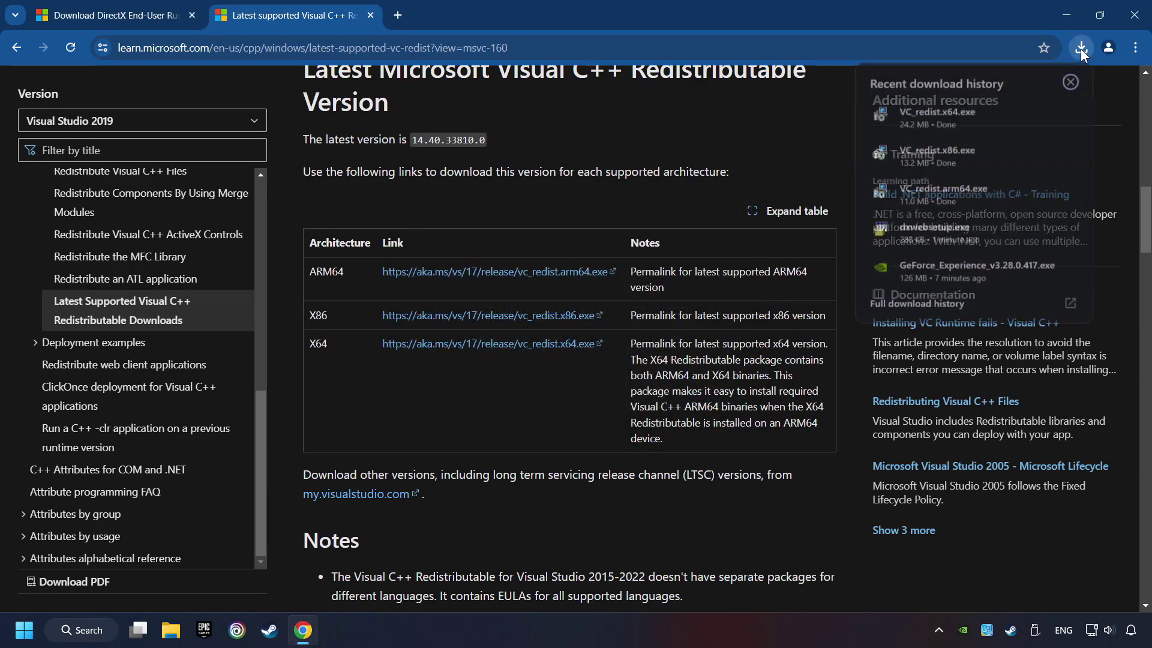
click(963, 146)
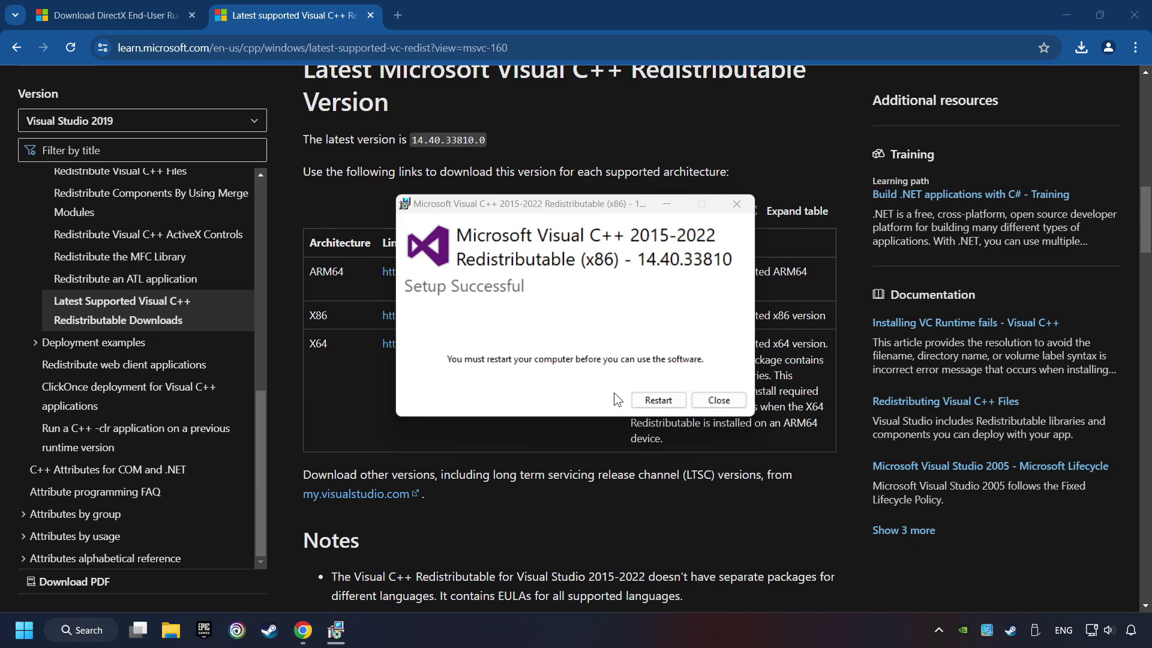
click(718, 400)
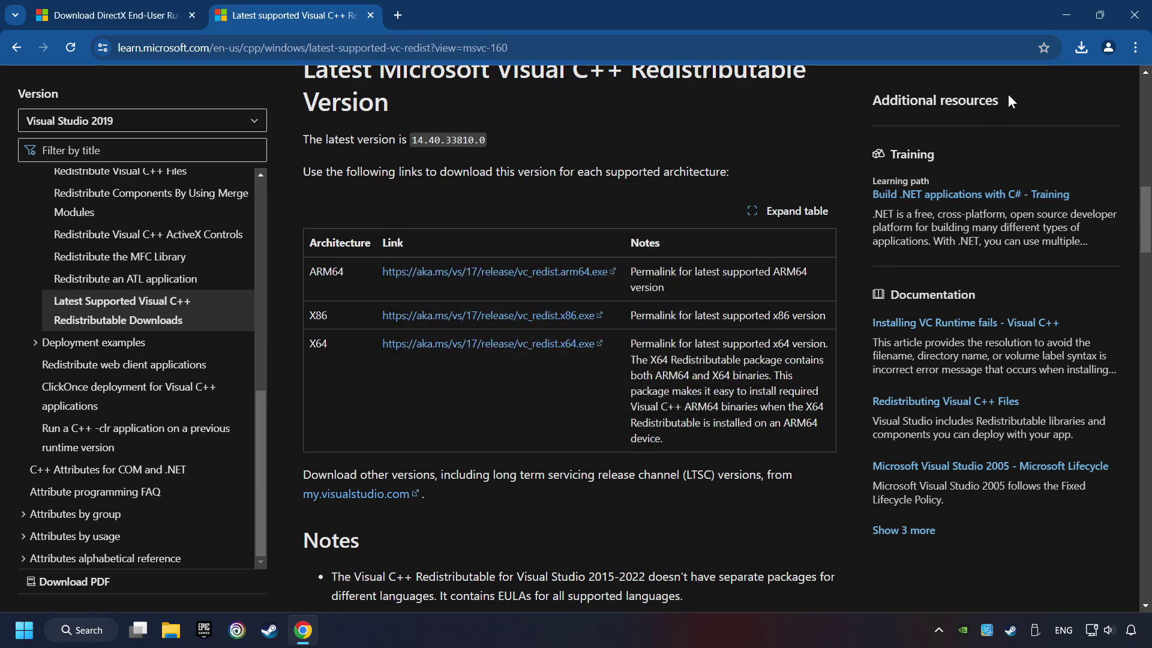
click(1080, 48)
click(985, 107)
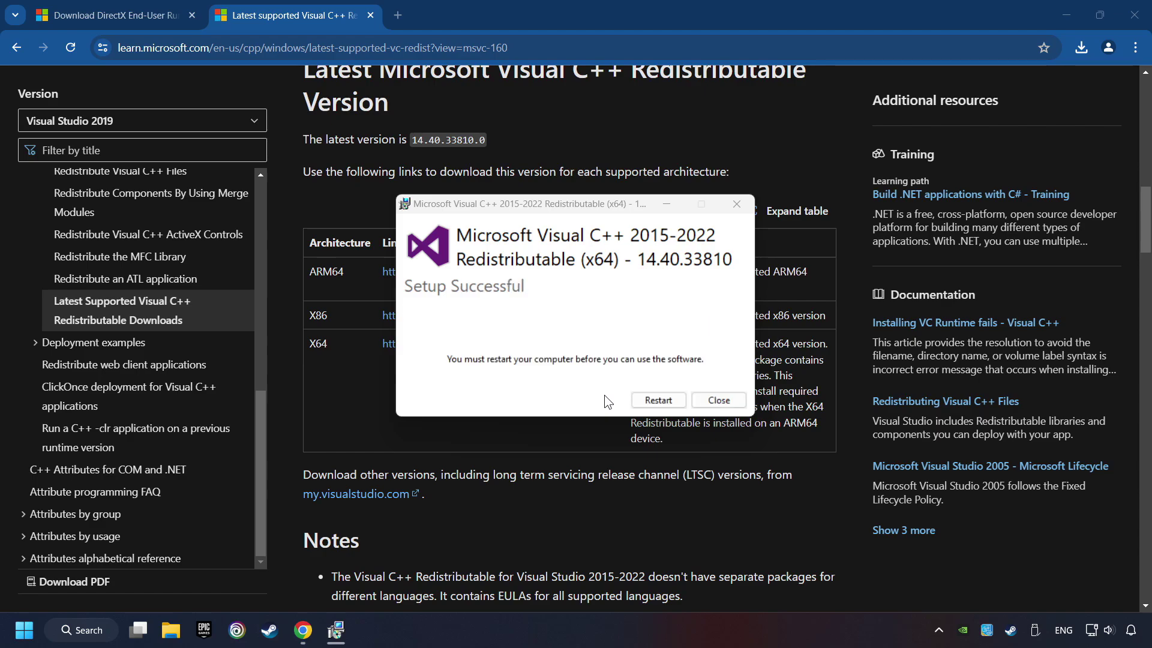
Step: Finish the x64 setup, then run Windows Update's check, confirming the PC is up to date
click(660, 401)
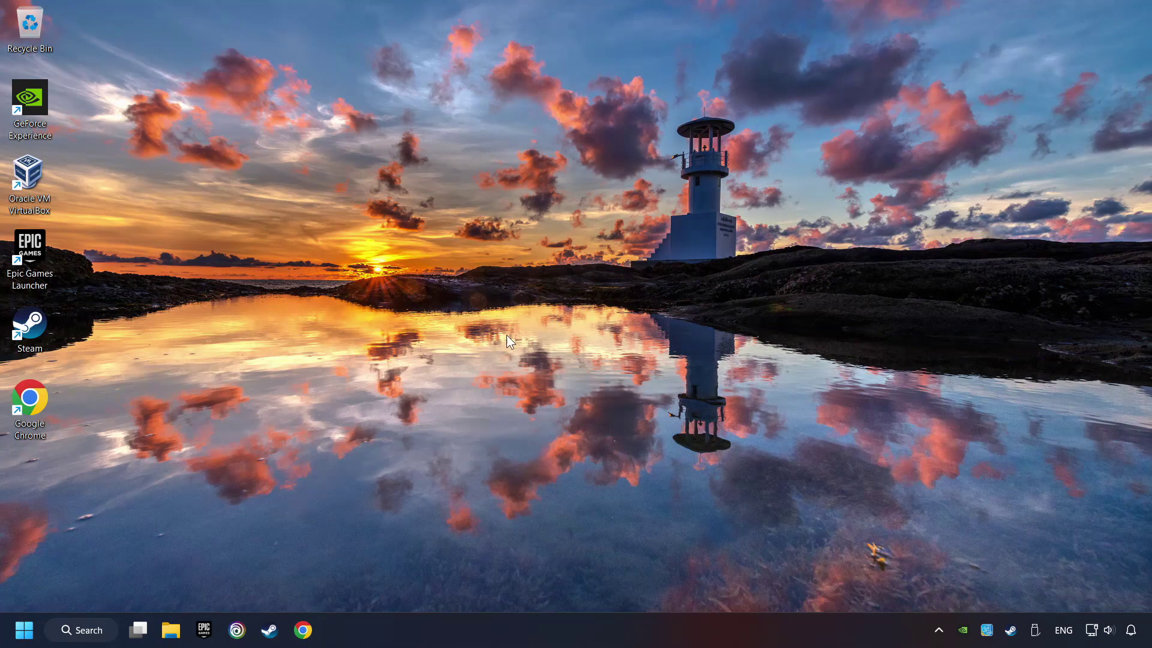
click(87, 630)
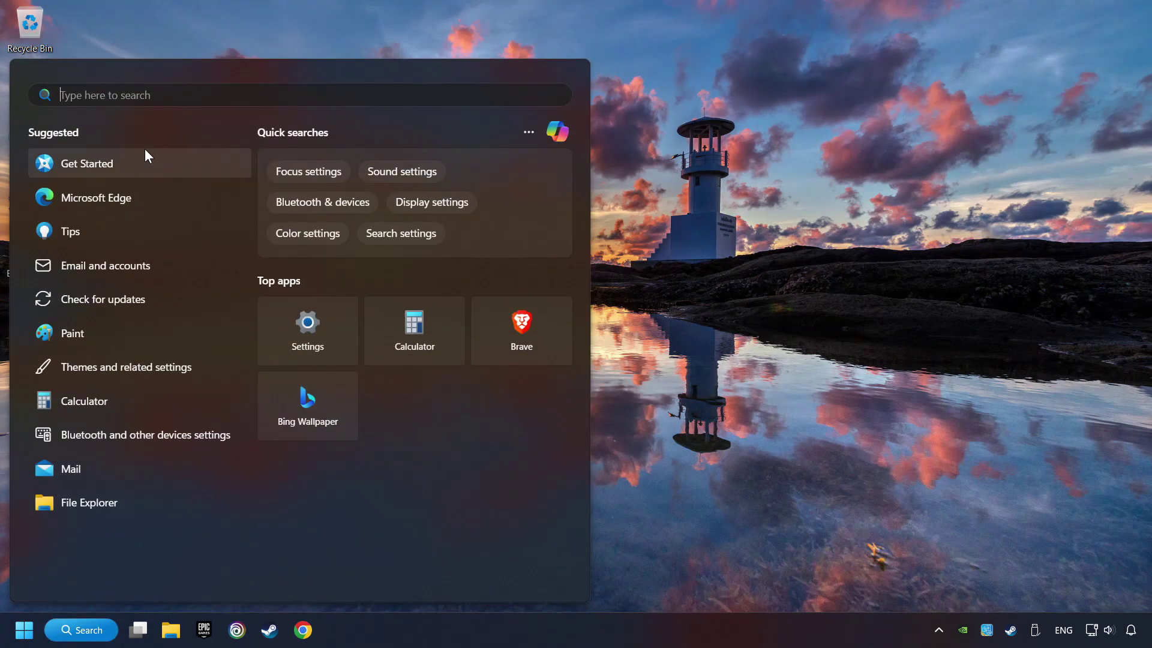
text(updates)
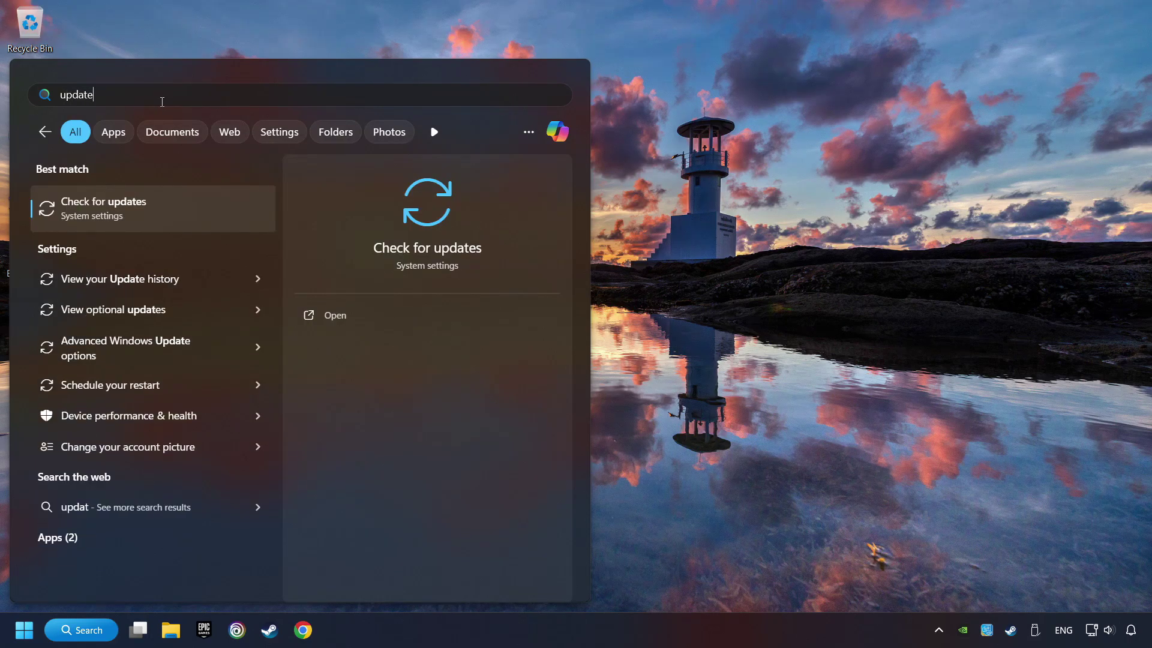
click(228, 207)
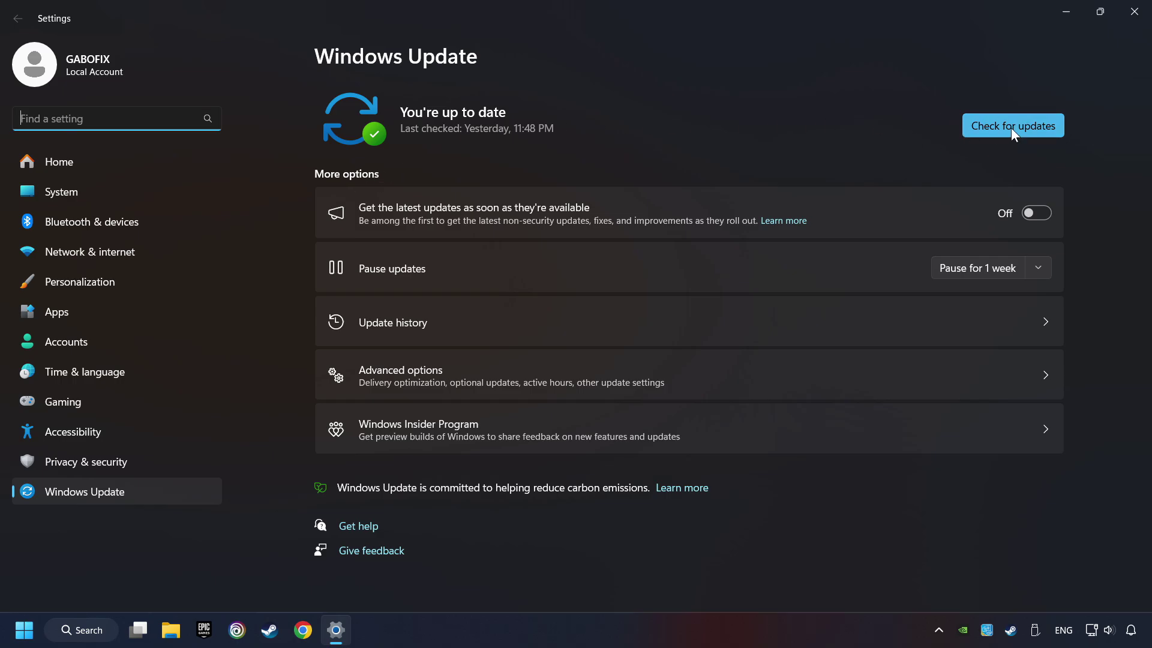
click(1038, 128)
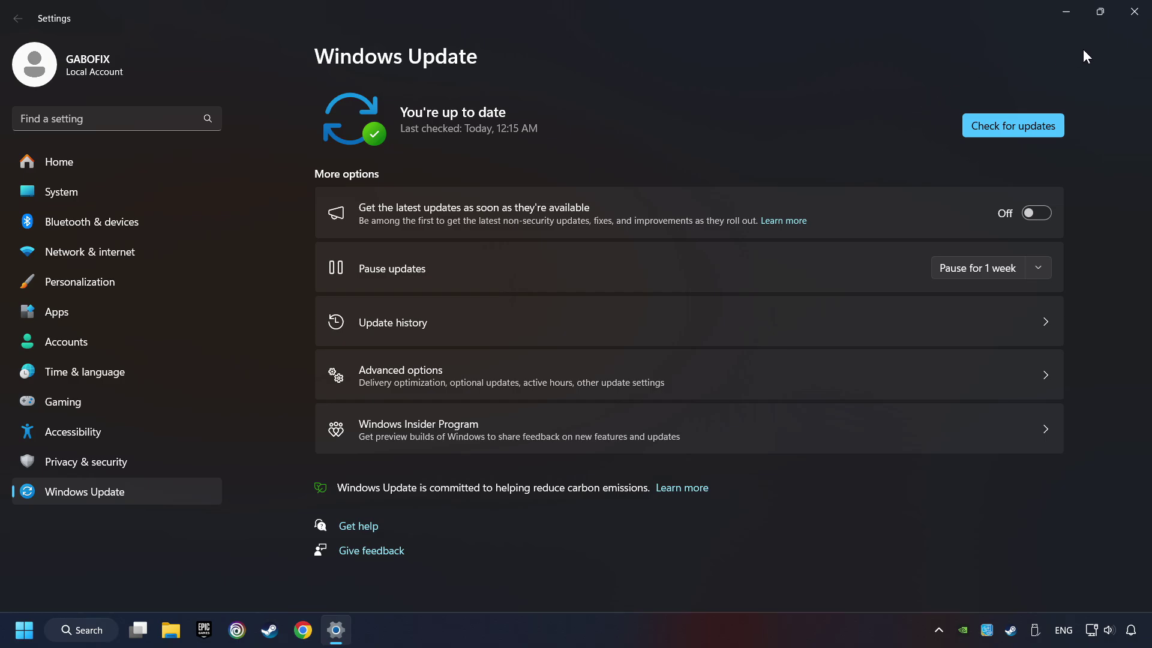
click(1136, 10)
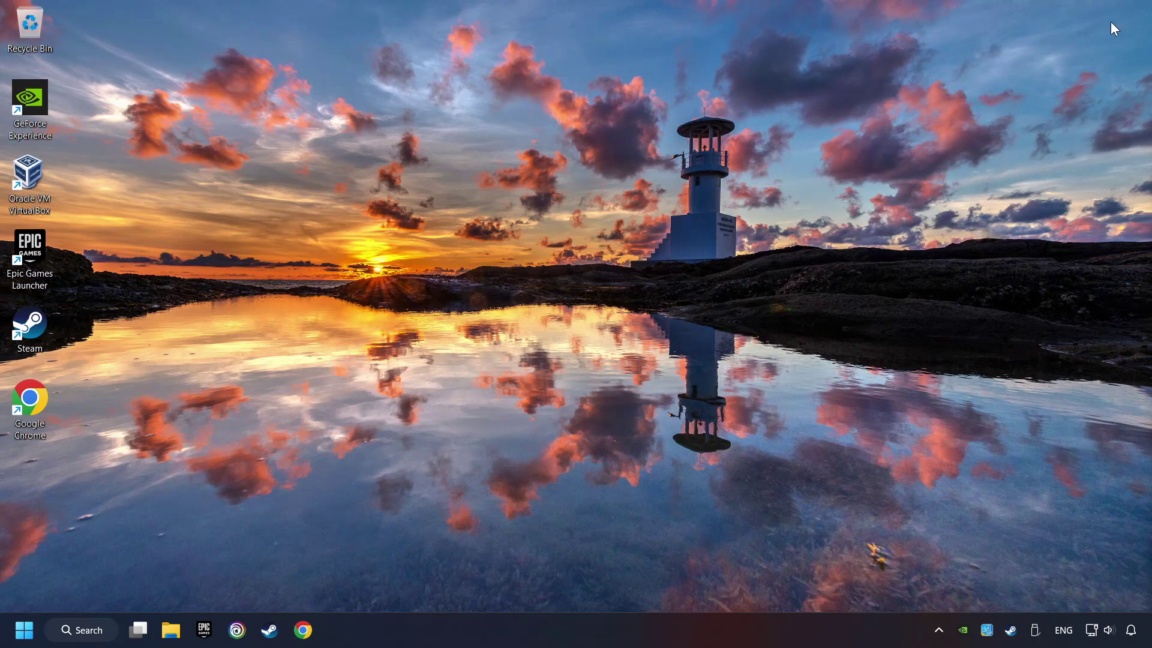
Step: Disable To Do, Teams, jusched, EpicGamesLauncher and browser_assistant in Task Manager's startup apps
right_click(571, 640)
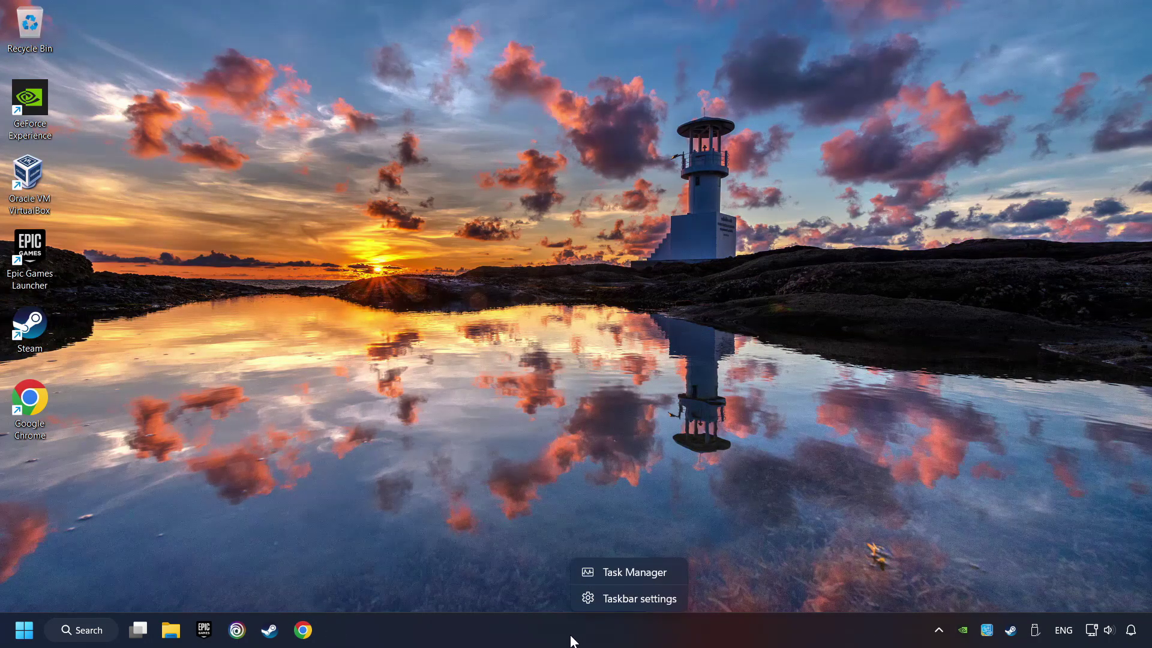
click(635, 574)
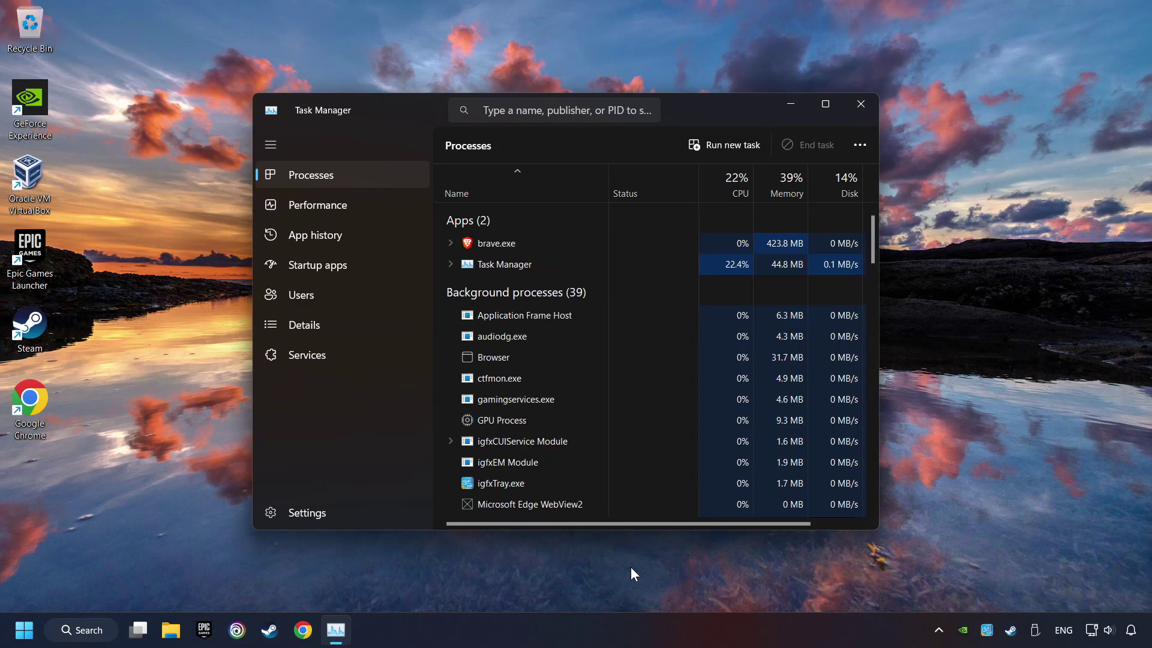
click(379, 264)
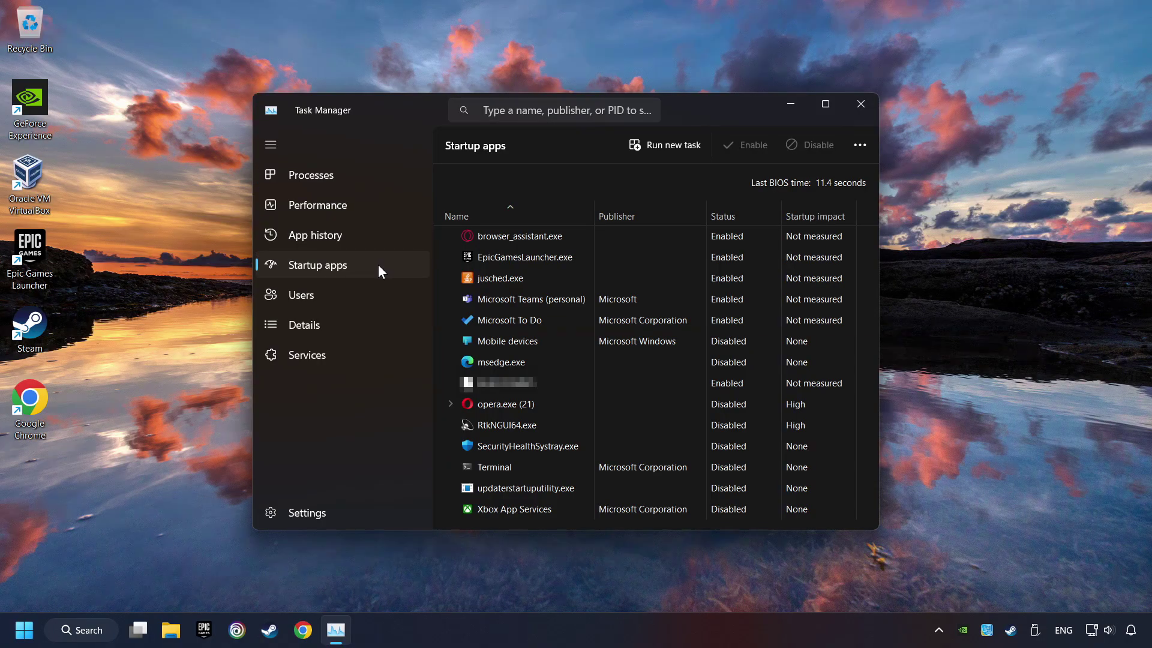
click(663, 313)
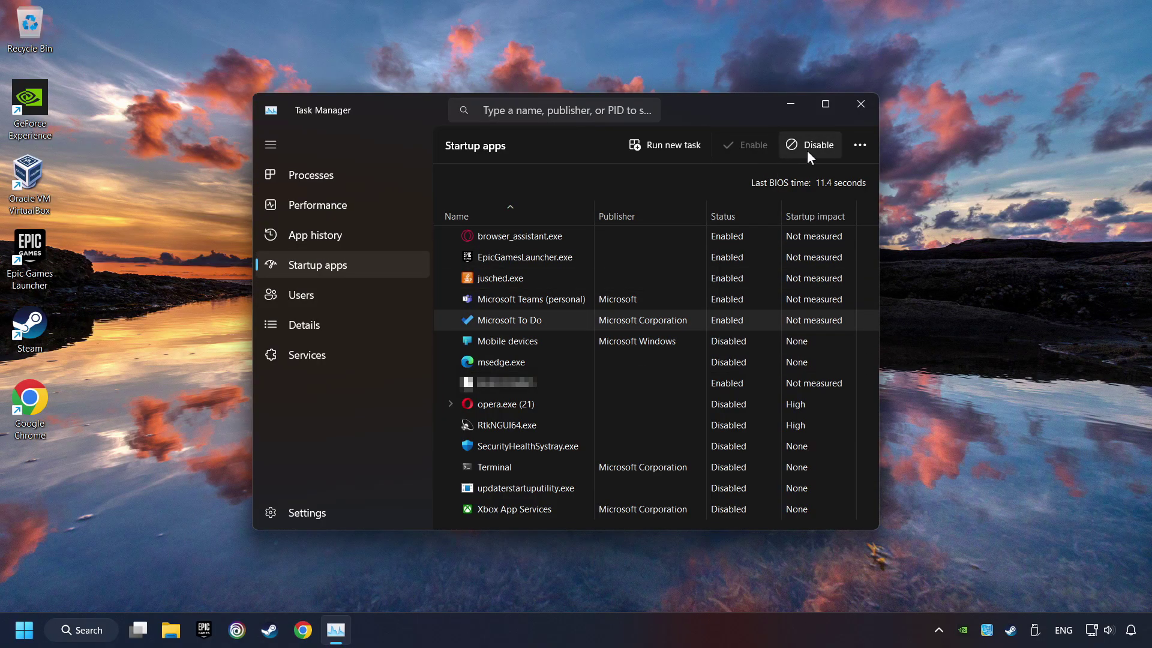
click(746, 297)
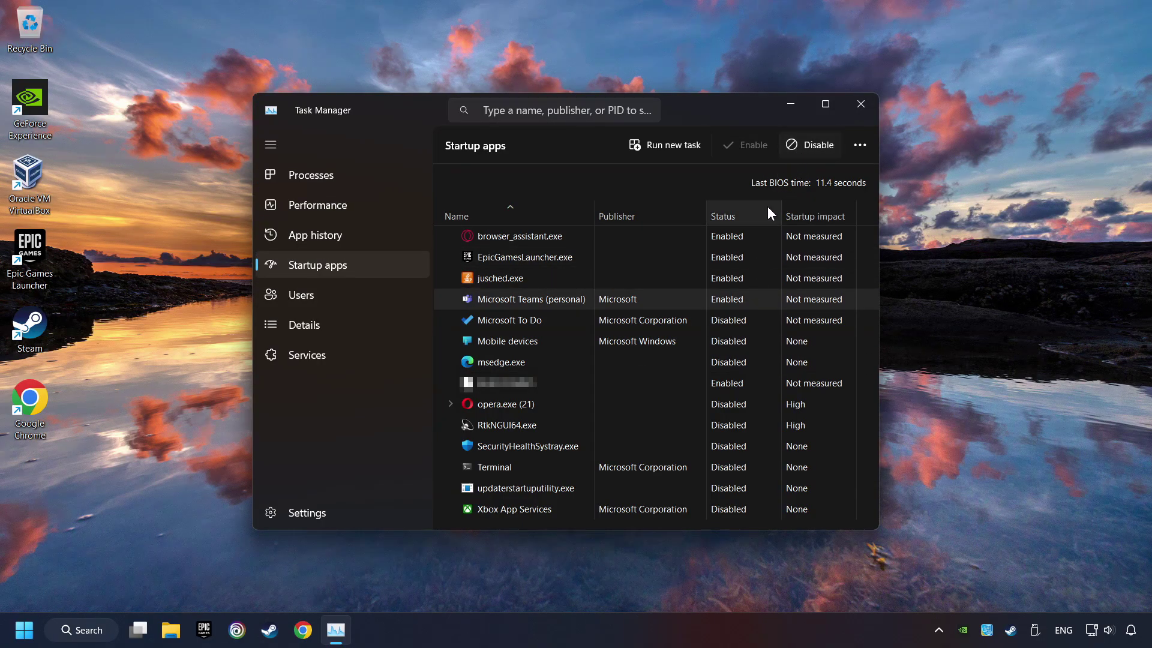
click(725, 278)
click(812, 145)
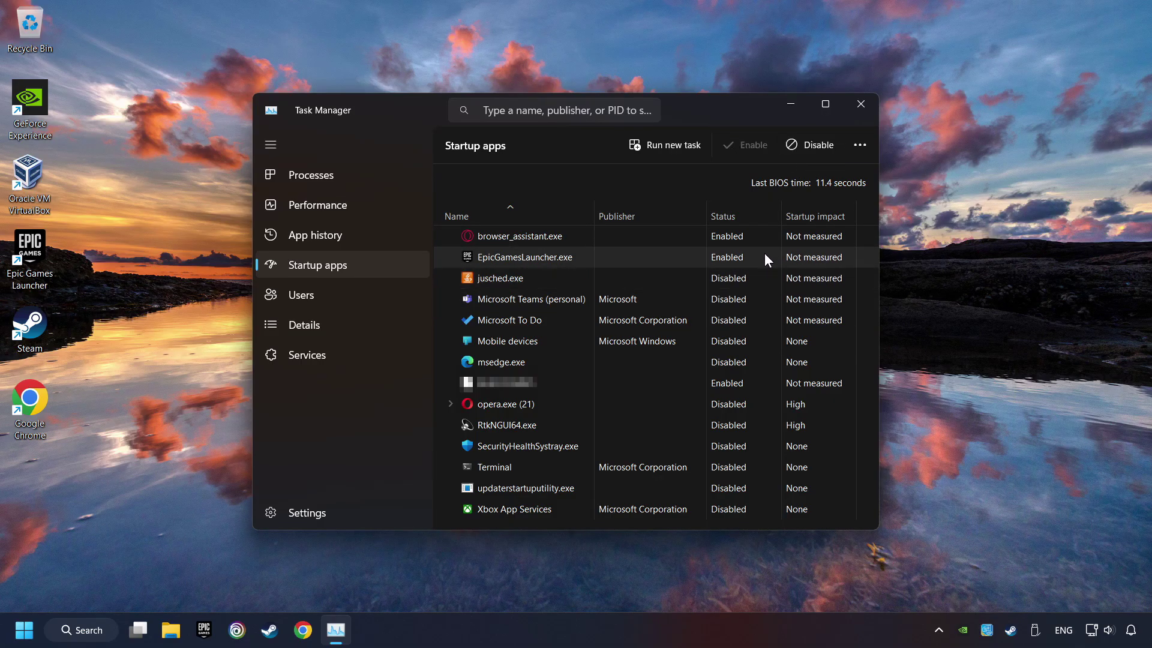
click(765, 255)
click(804, 144)
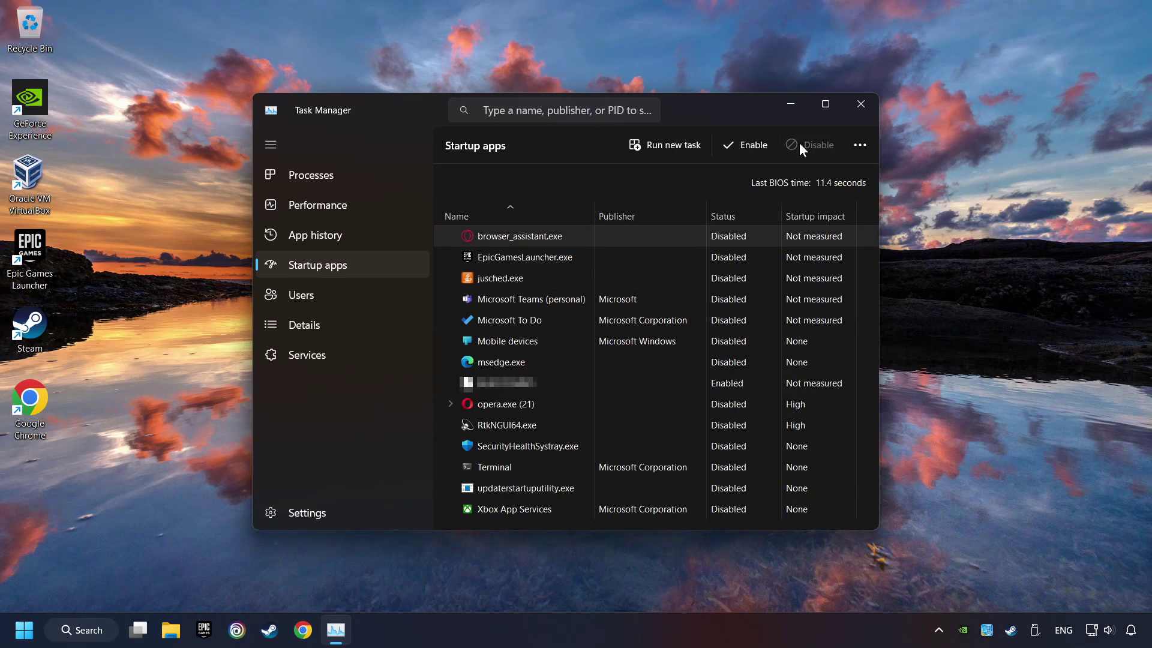
click(870, 106)
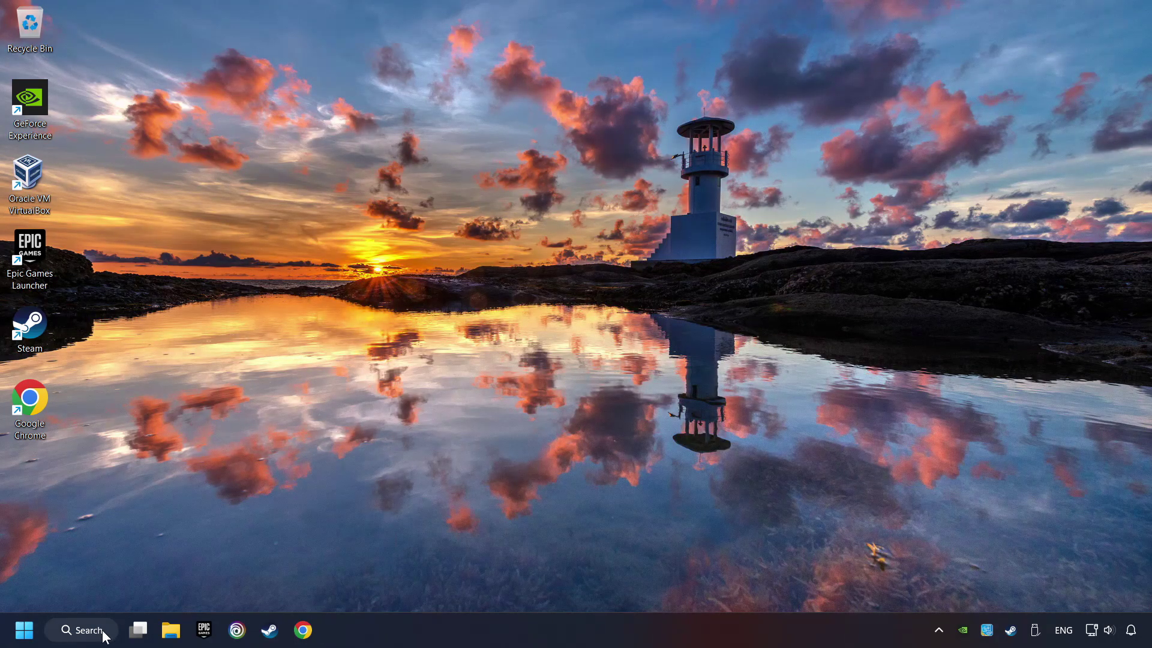
click(78, 629)
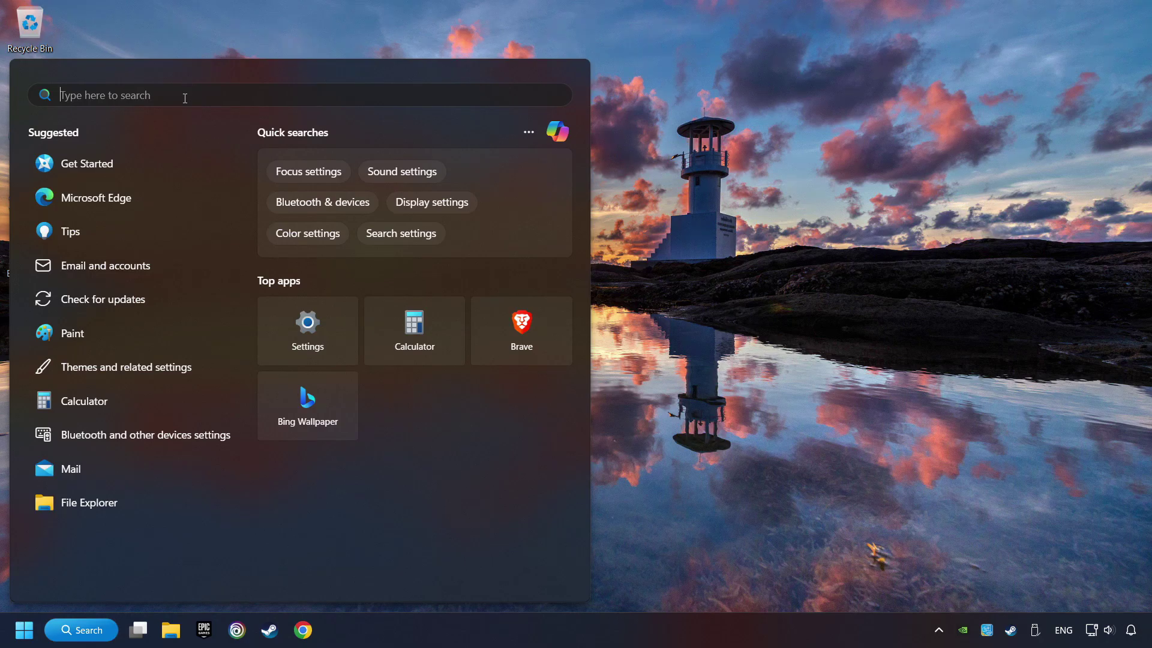
text(windows se)
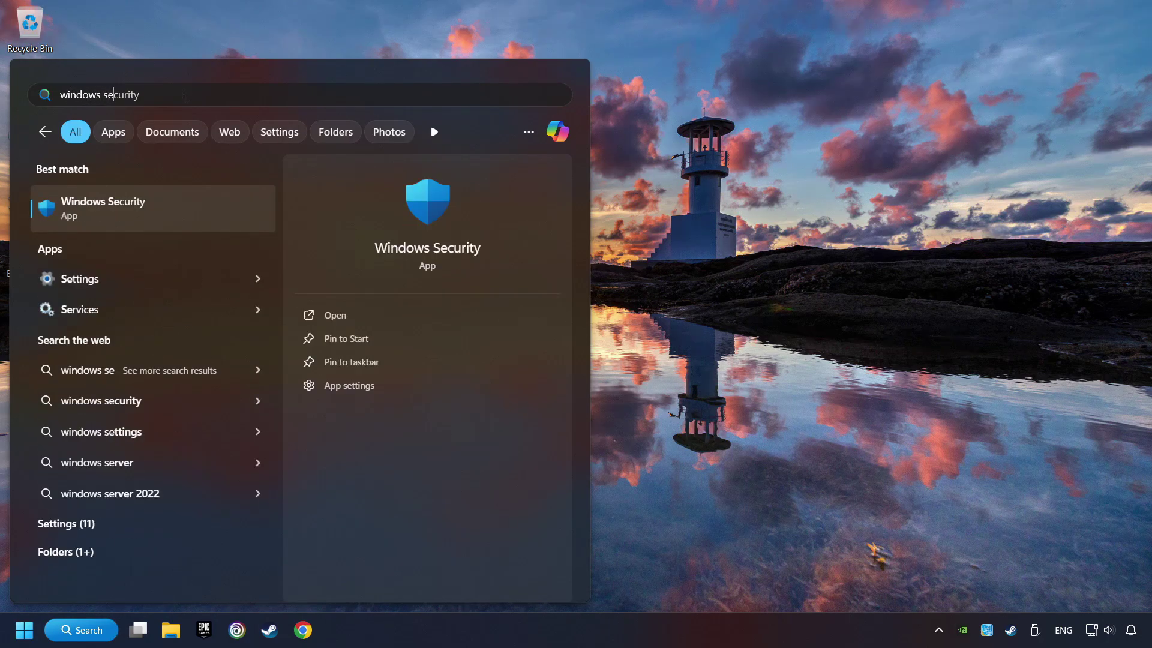
text(curity)
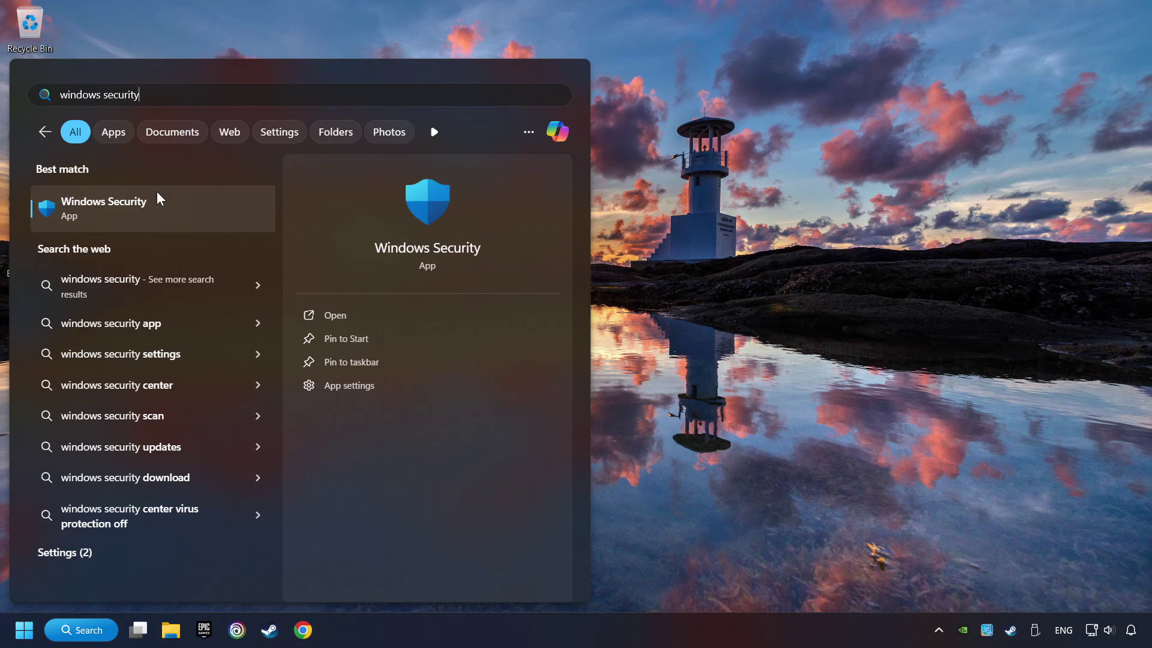
click(227, 209)
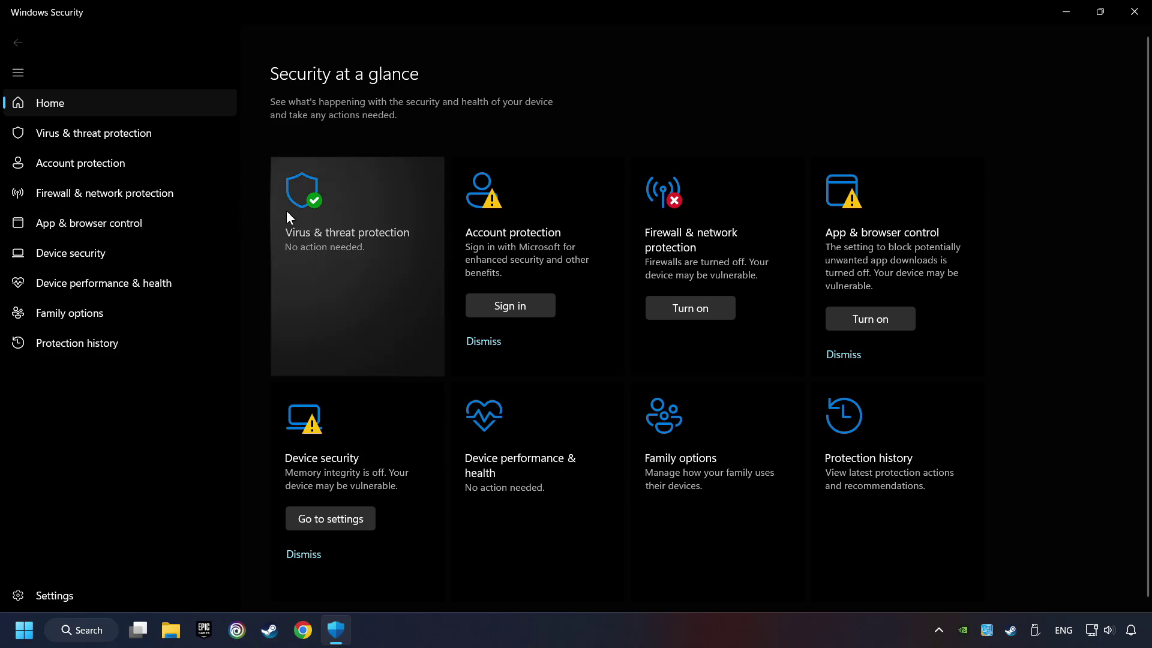
click(373, 262)
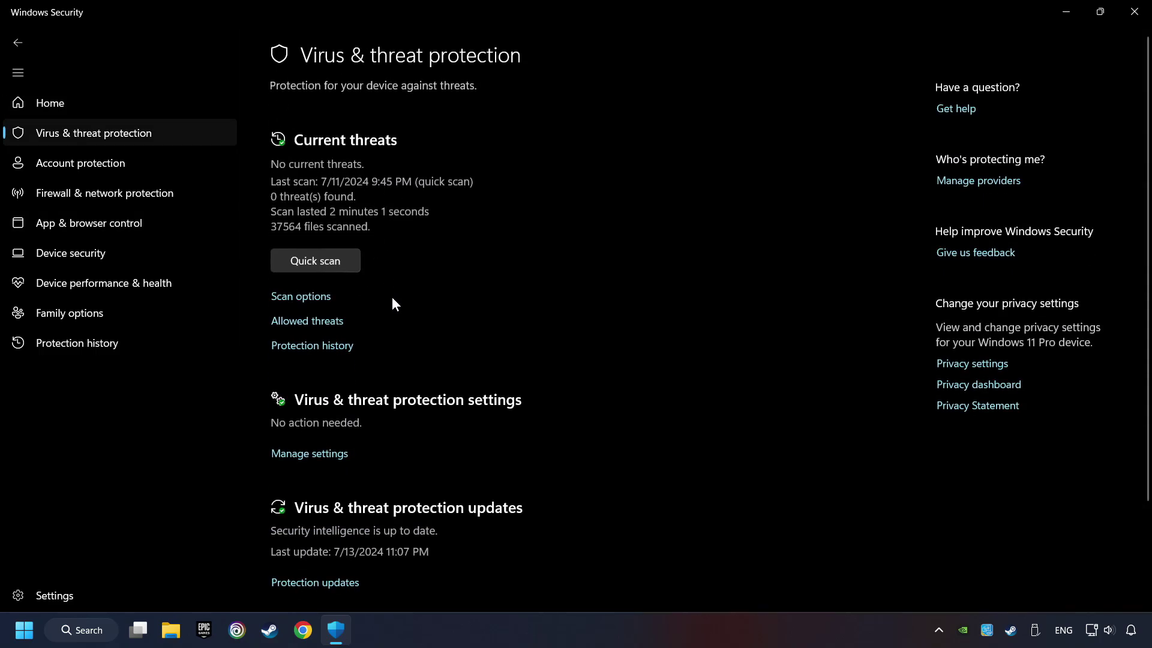
scroll(392, 296, down, 2)
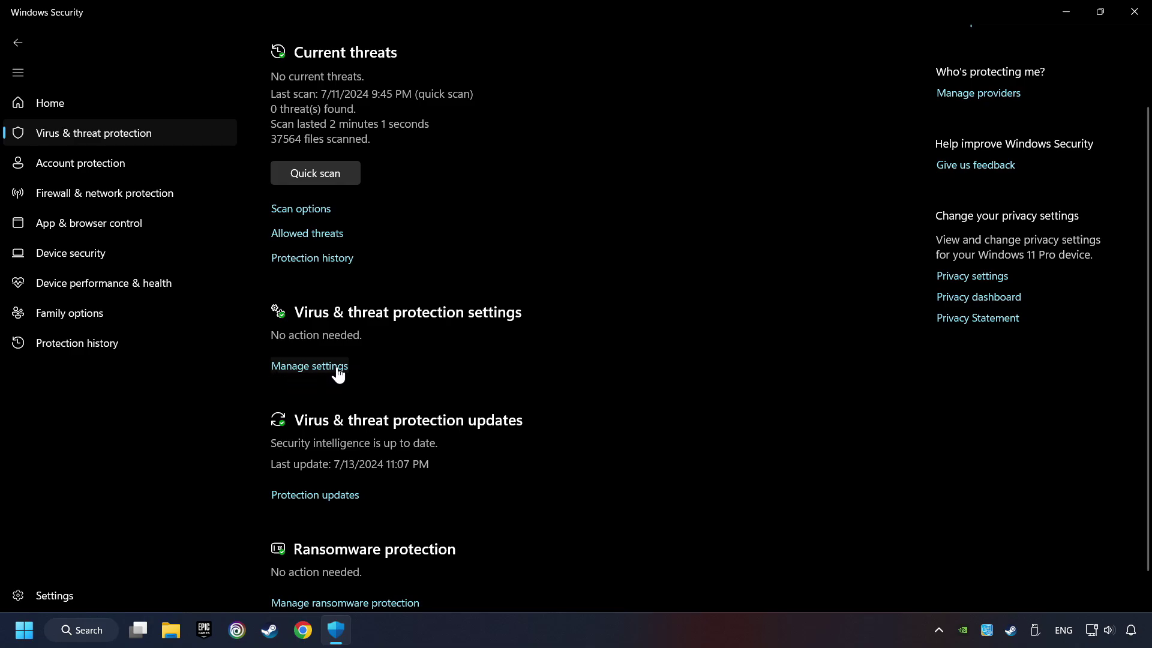
click(314, 369)
scroll(384, 368, down, 10)
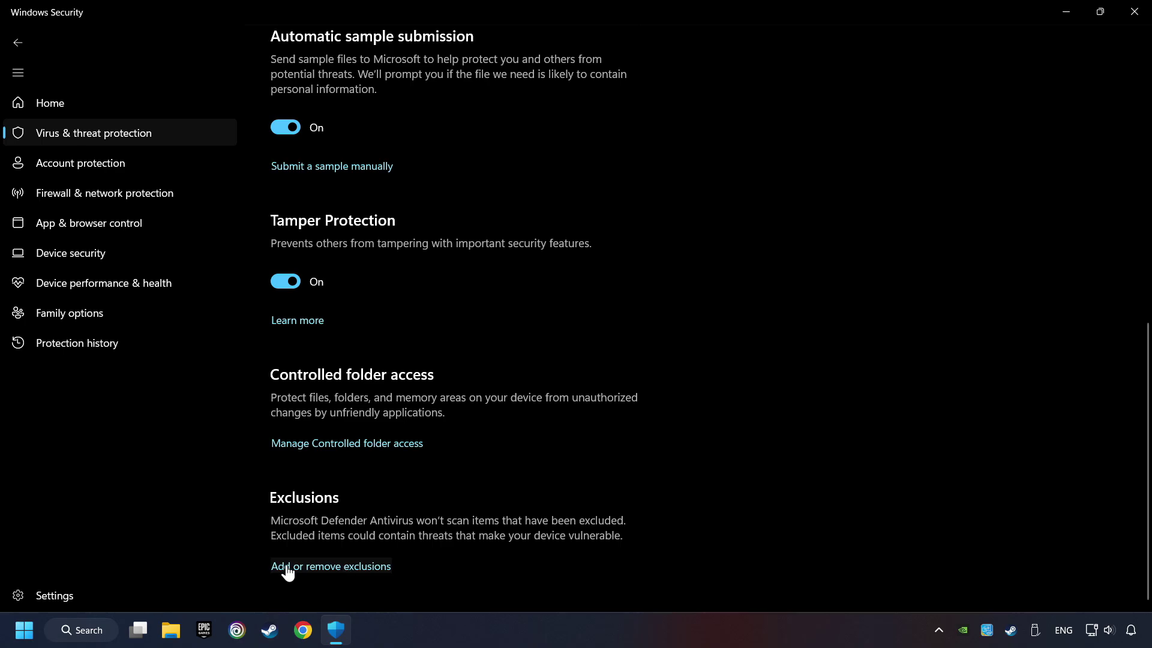
click(348, 569)
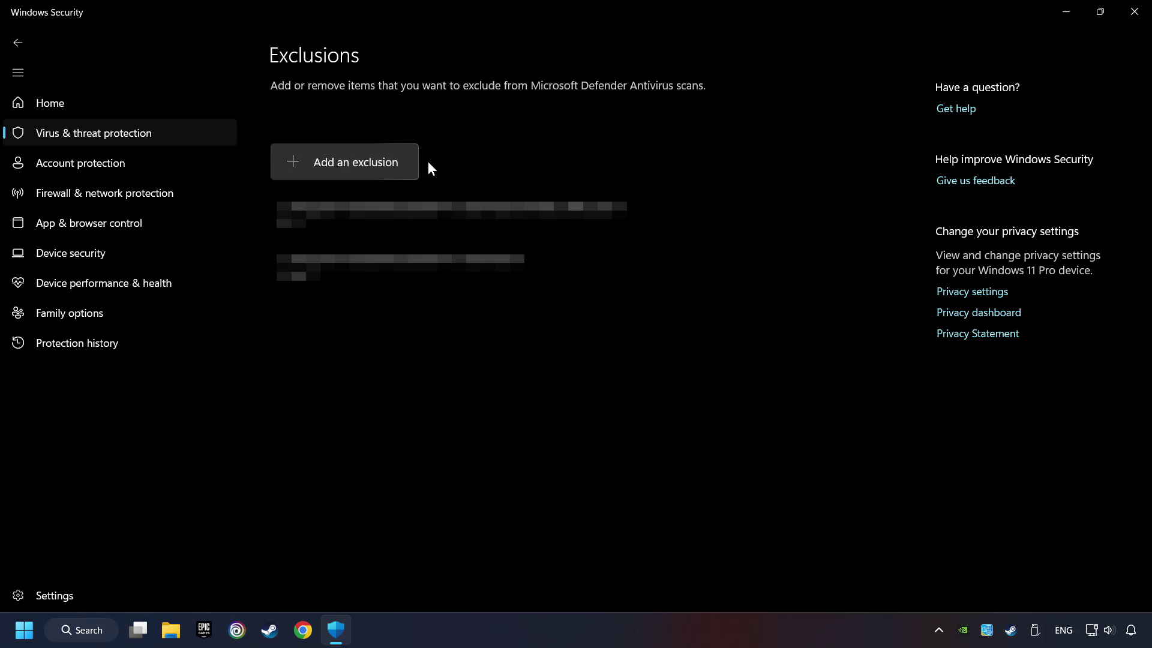
click(1132, 20)
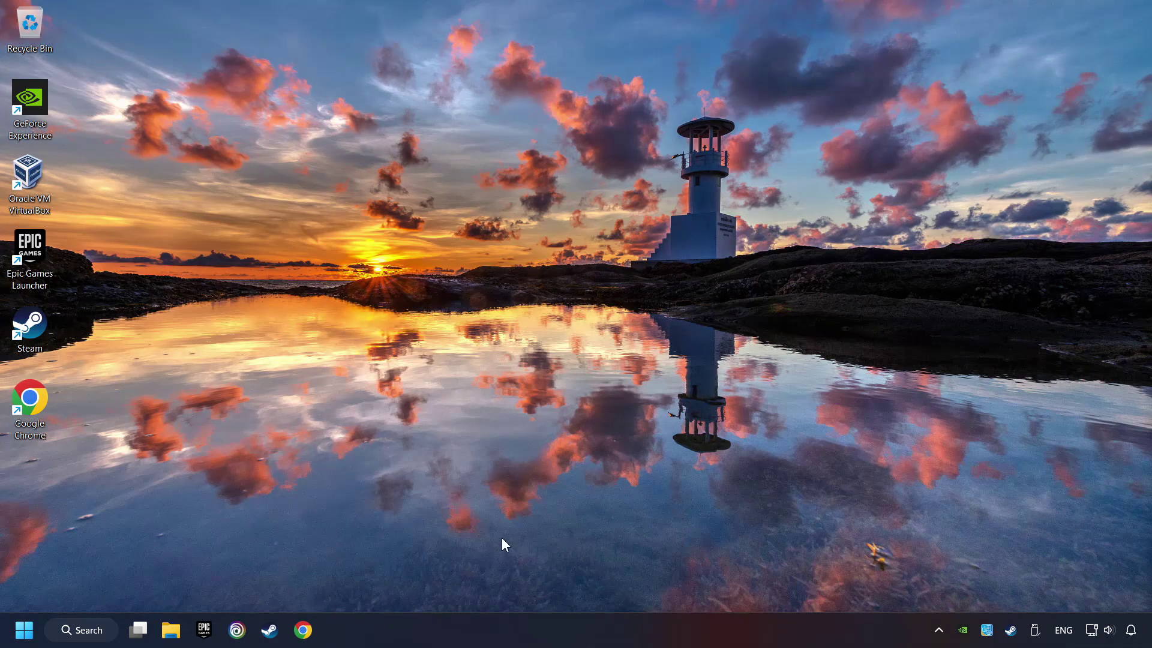
Step: Run sfc /scannow in an administrator Command Prompt, then open the Start menu's power options
click(78, 630)
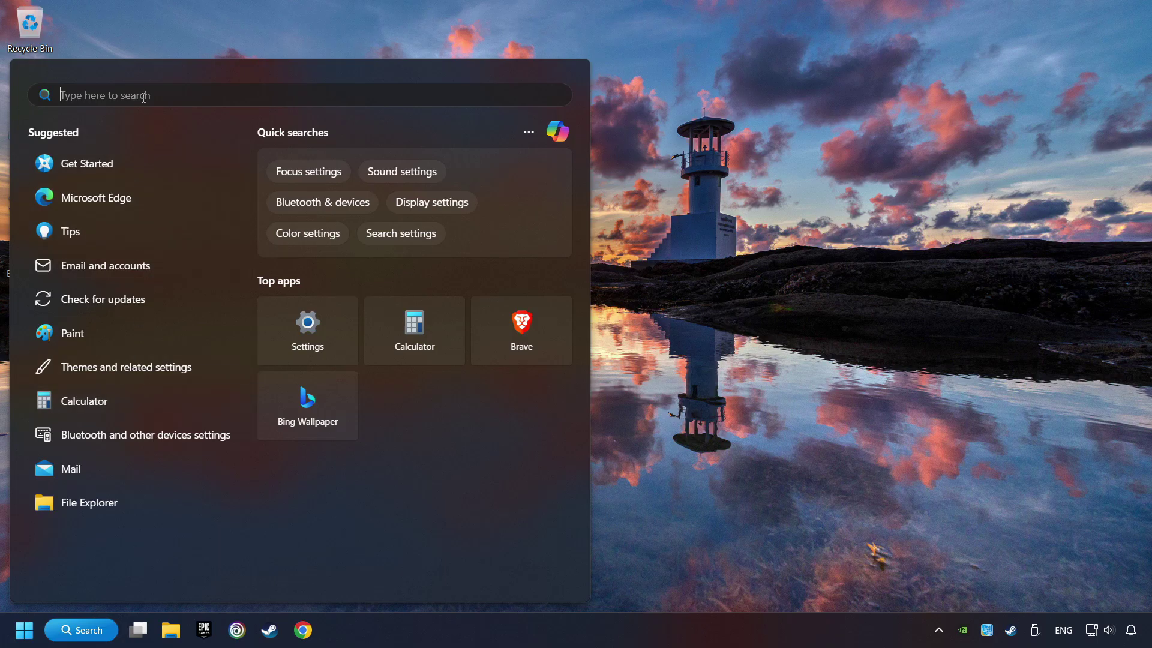
text(cmd)
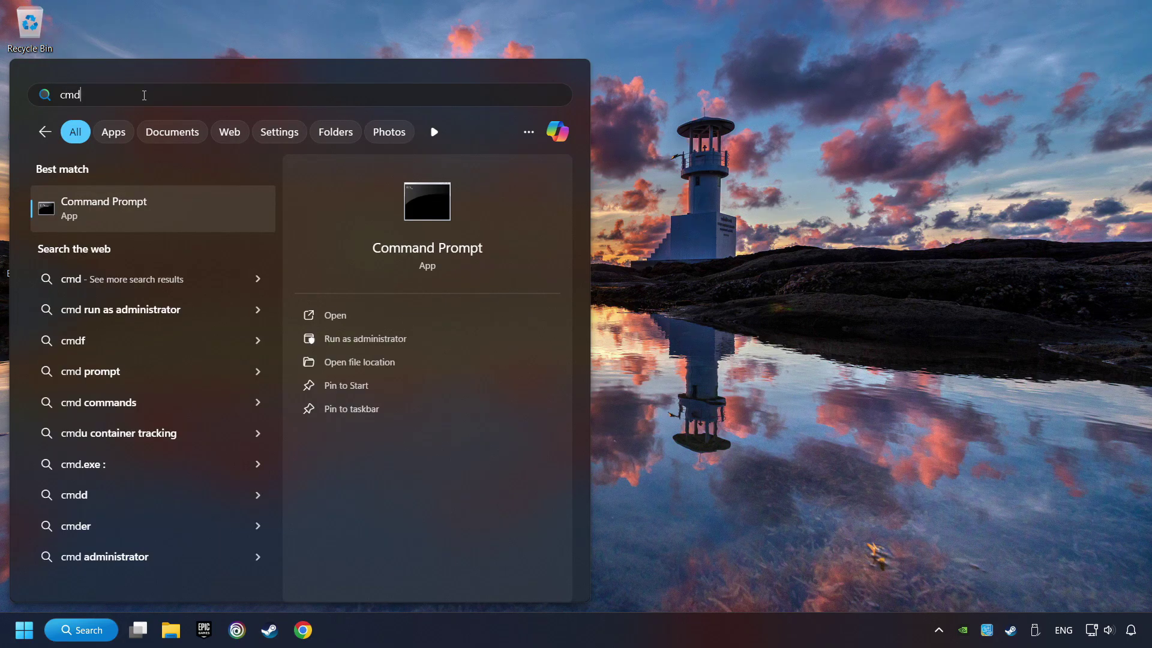
right_click(225, 208)
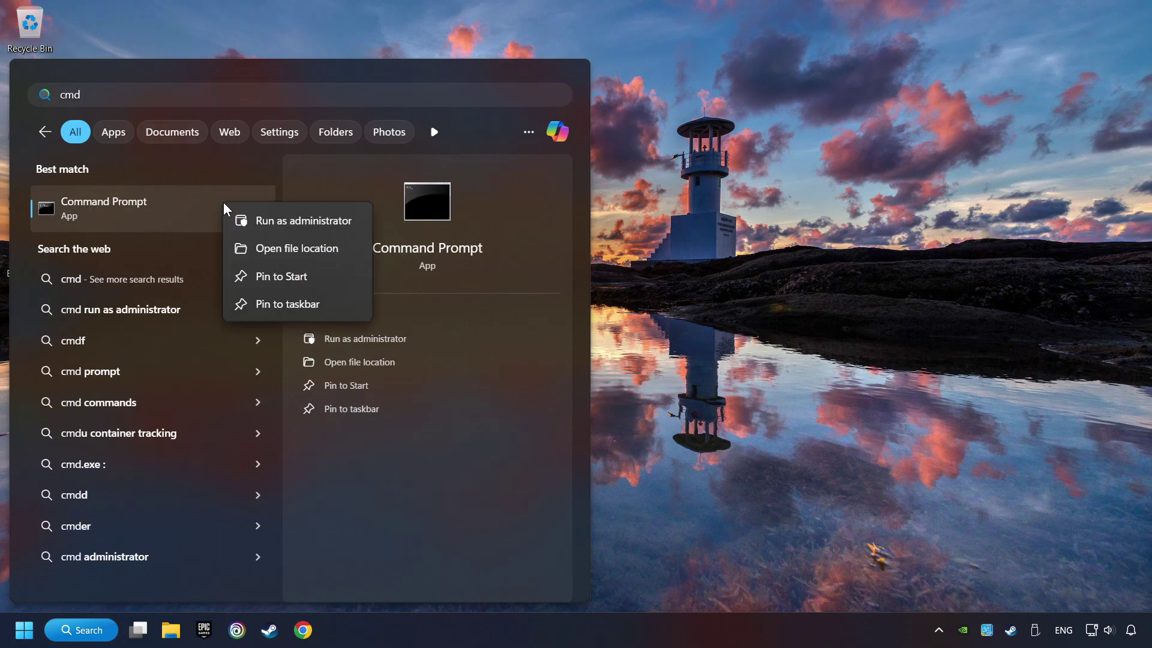
click(286, 221)
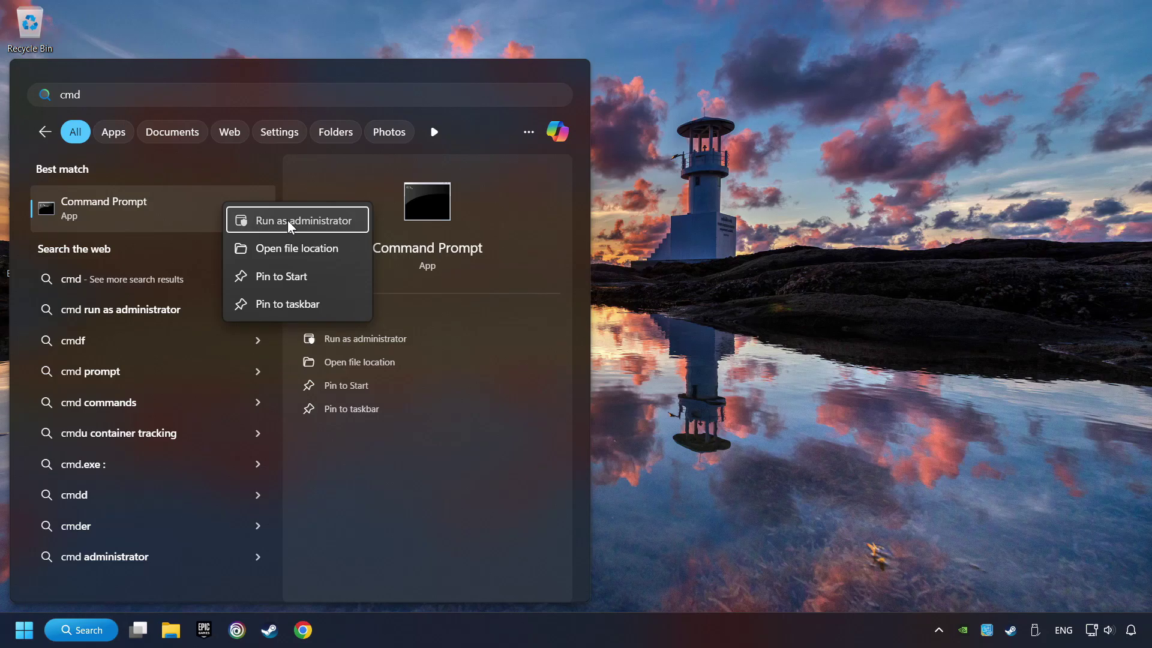
drag(337, 128, 465, 145)
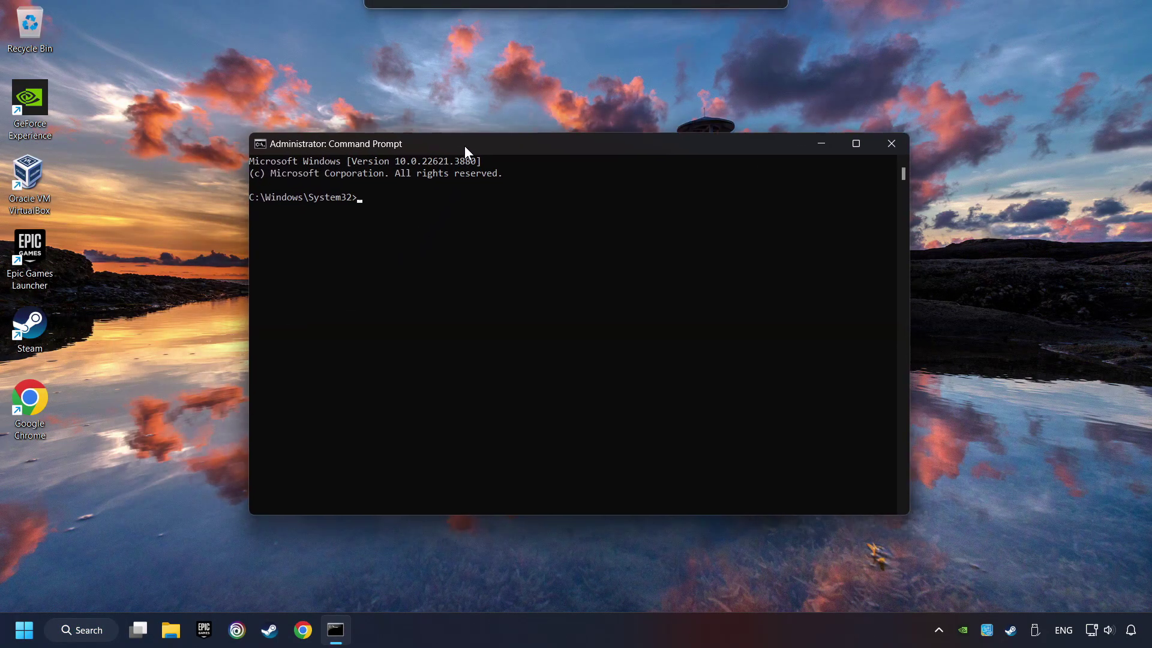
text(sfc)
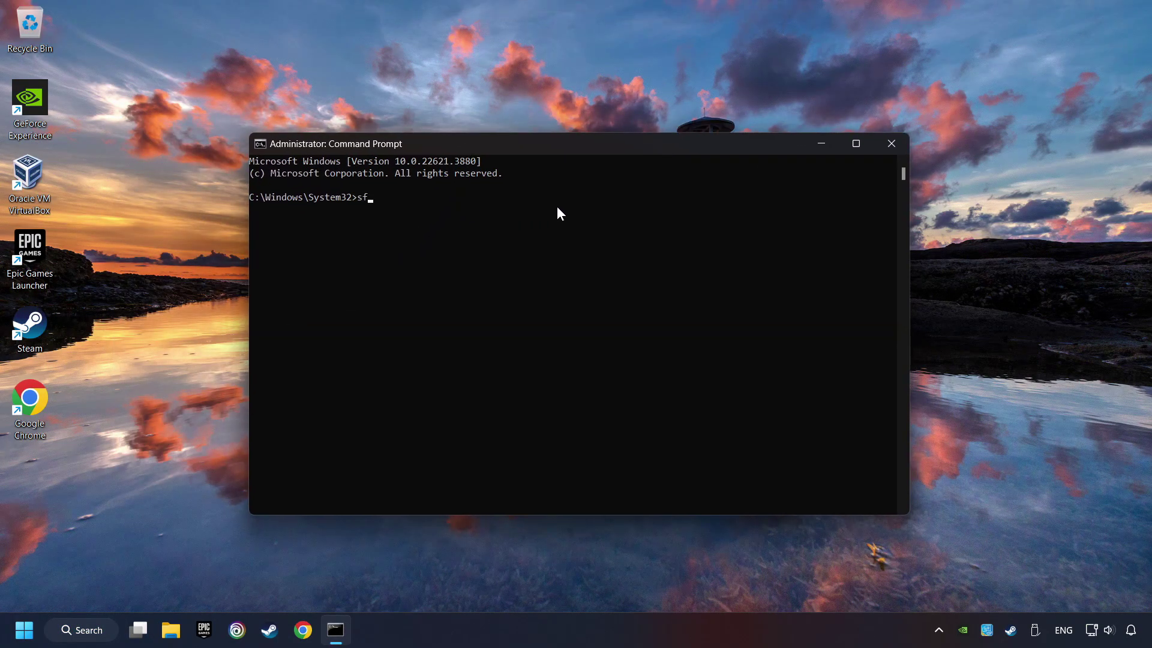
text( /scannow)
key(Return)
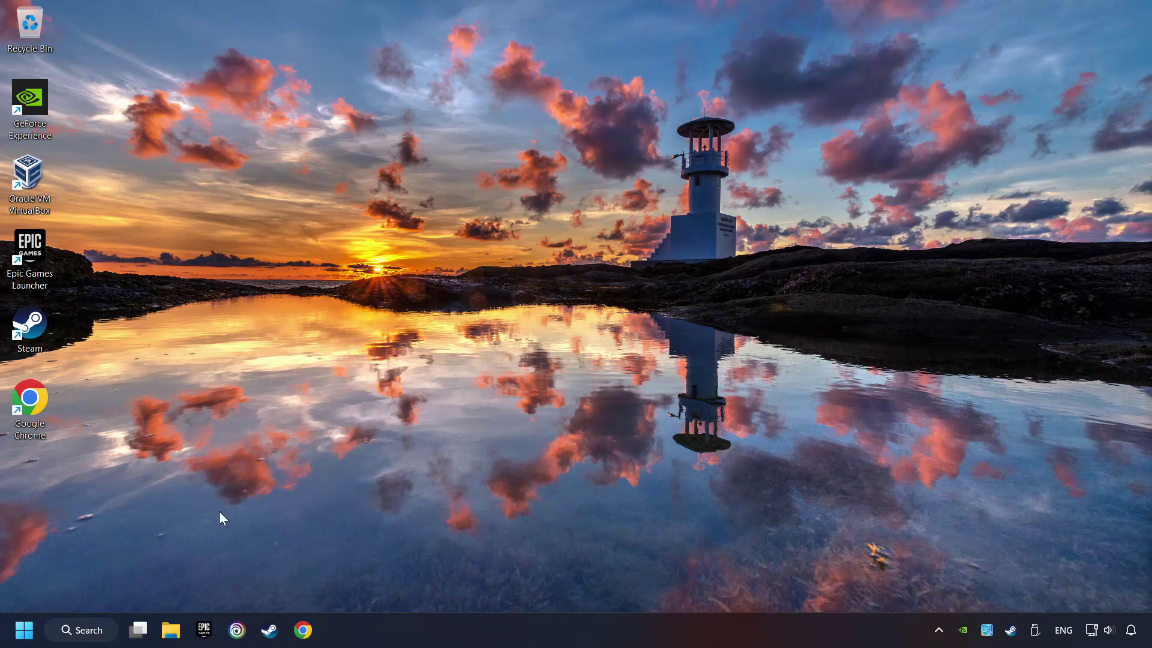
click(29, 629)
click(436, 578)
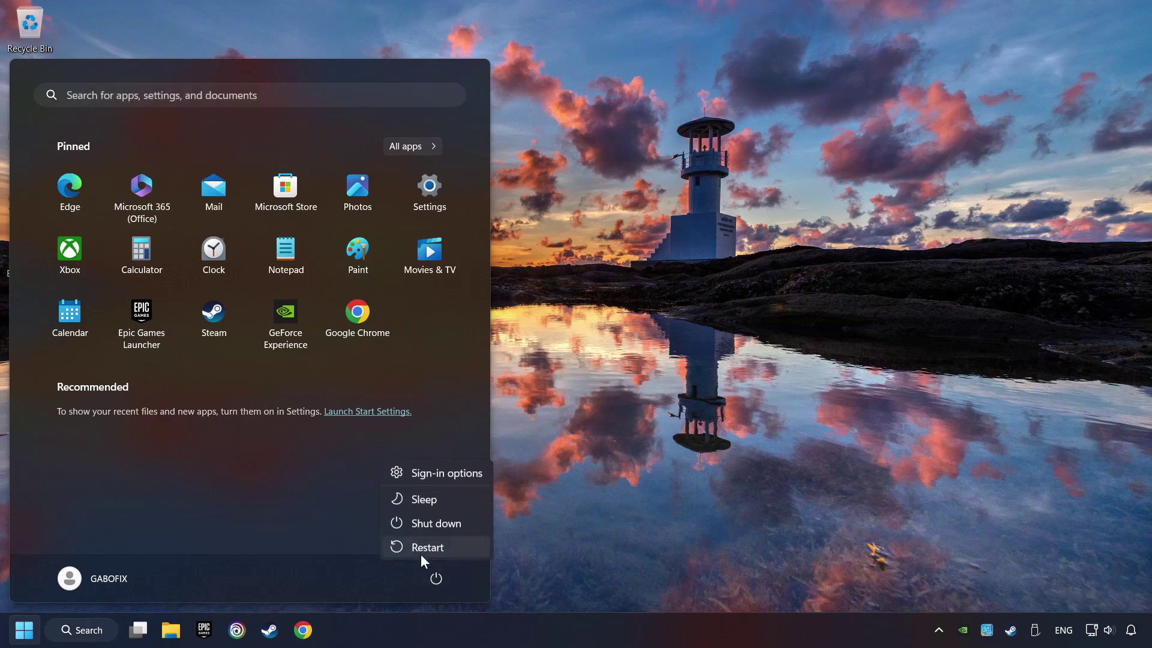